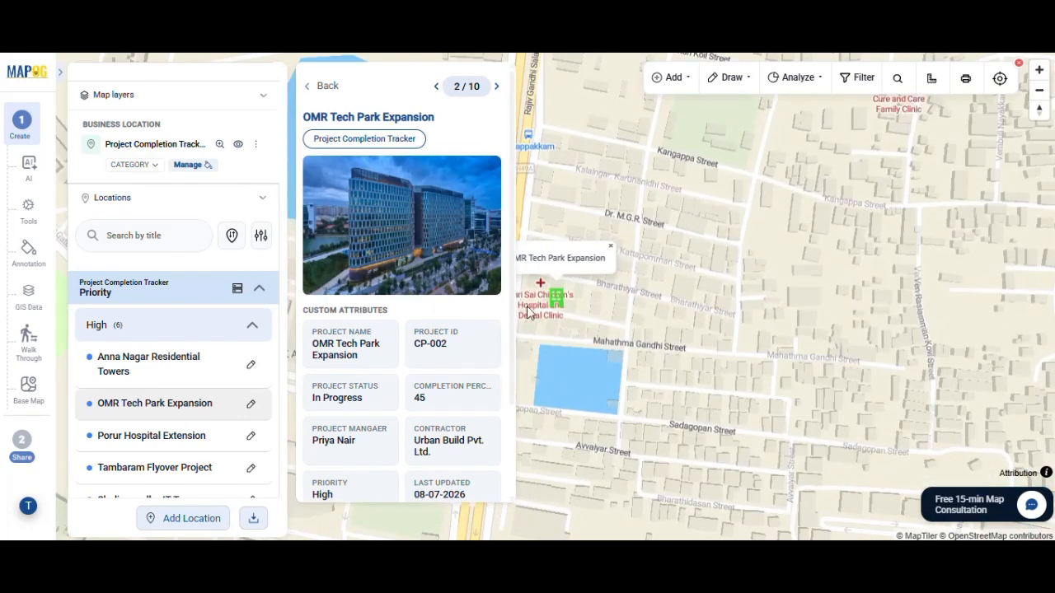
{"action": "left_click", "coordinate": [183, 437]}
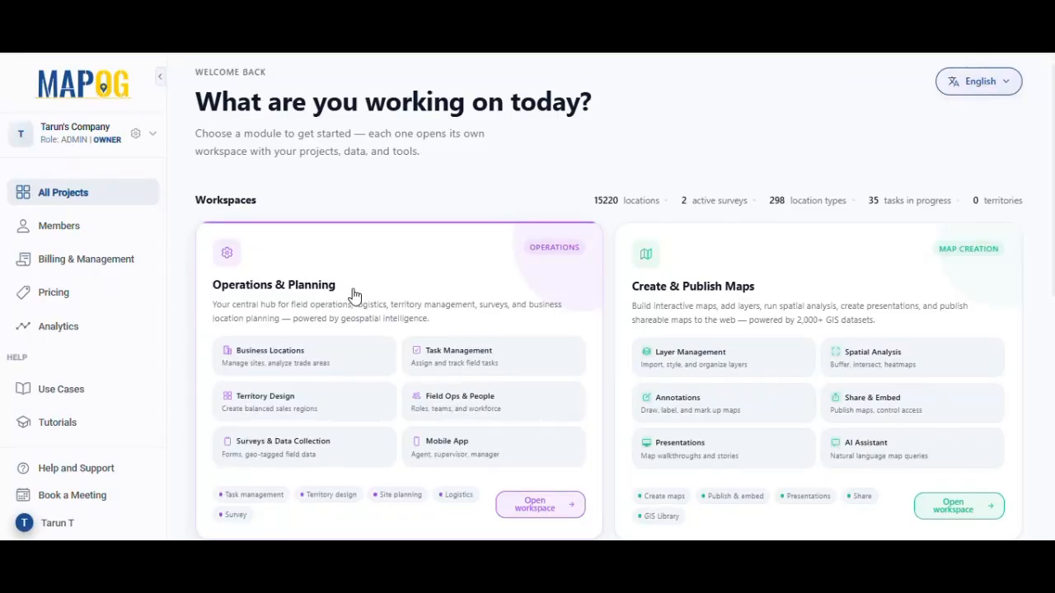
- Start a new location type in the Operations & Planning workspace, name it Project Completion Tracker and colour it orange
{"action": "left_click", "coordinate": [549, 509]}
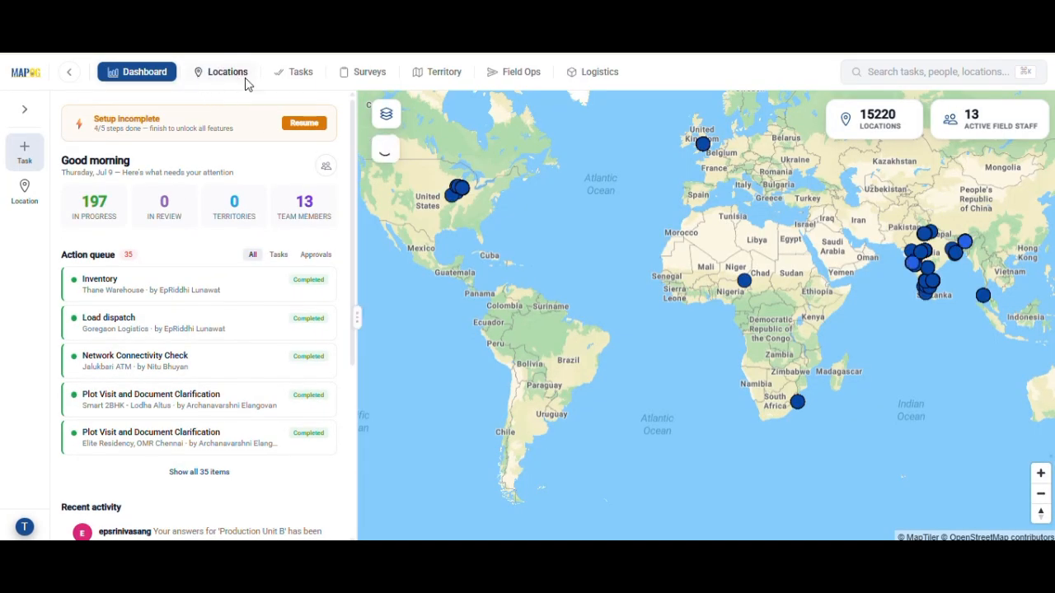
{"action": "left_click", "coordinate": [244, 77]}
{"action": "left_click", "coordinate": [302, 143]}
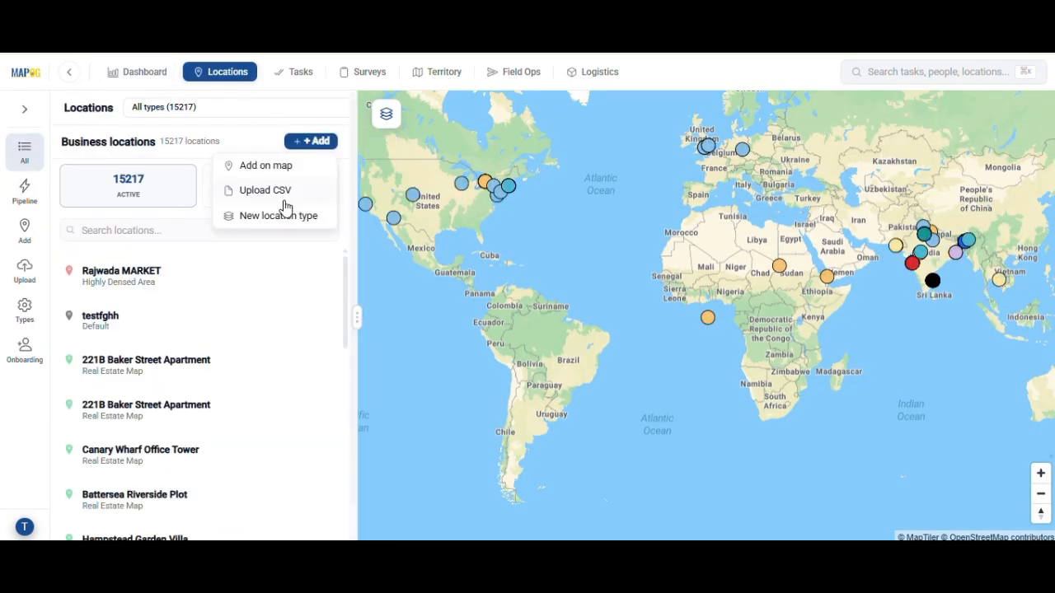
{"action": "left_click", "coordinate": [300, 221]}
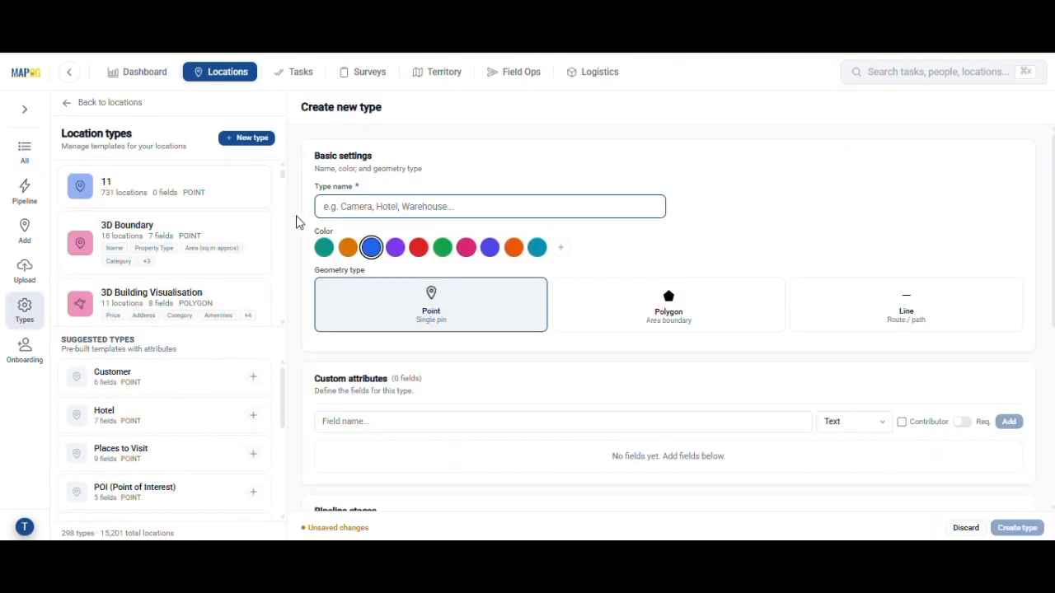
{"action": "type", "text": "Project Completion Tracker"}
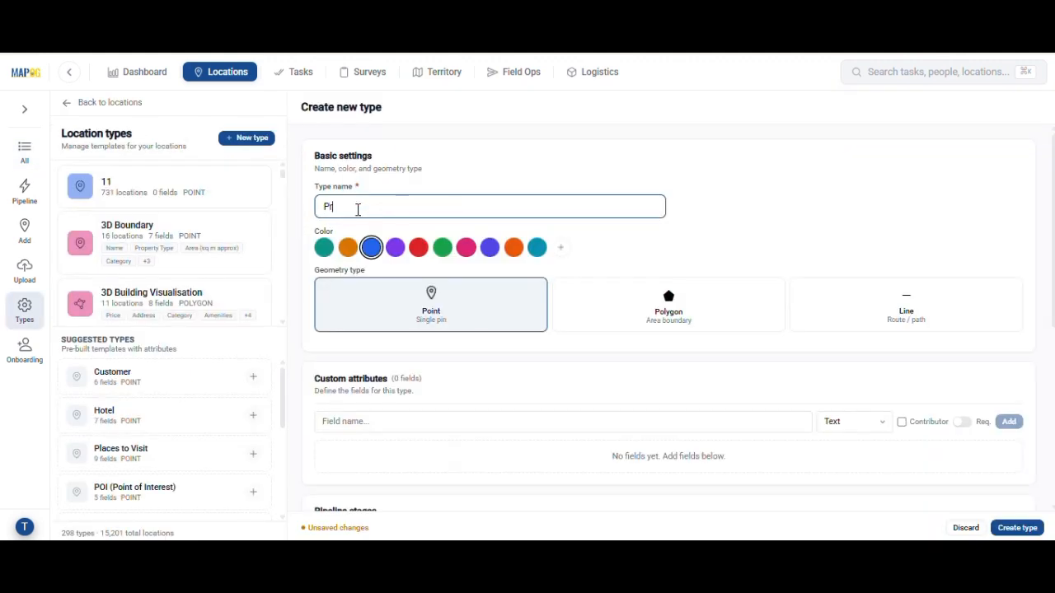
{"action": "left_click", "coordinate": [349, 253]}
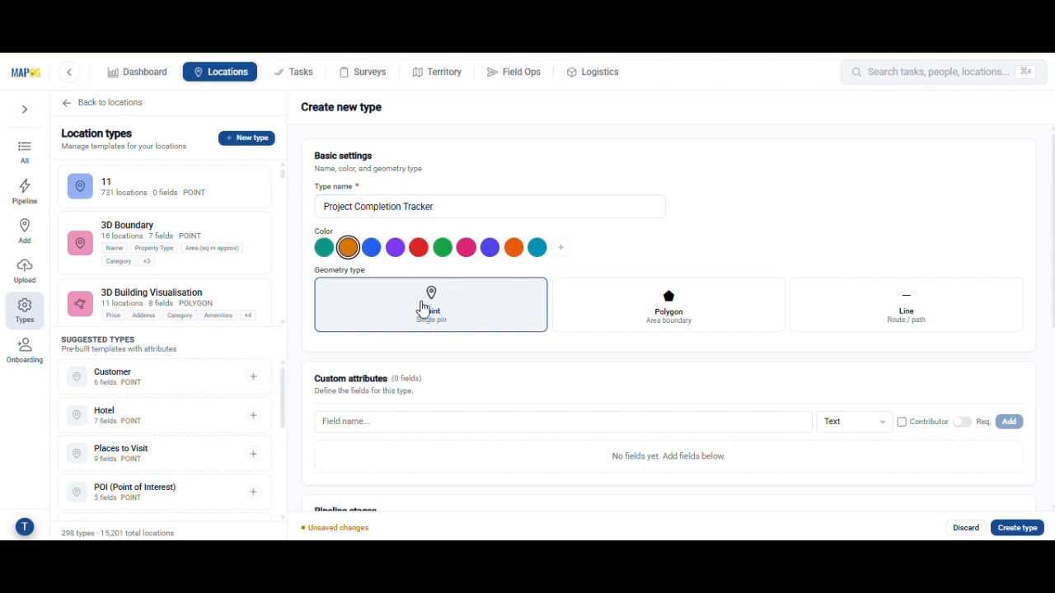
- Add Project Name and Project ID as custom text attributes of the new type
{"action": "scroll", "coordinate": [472, 389], "scroll_direction": "down", "scroll_amount": 2}
{"action": "left_click", "coordinate": [466, 291]}
{"action": "type", "text": "Project Name"}
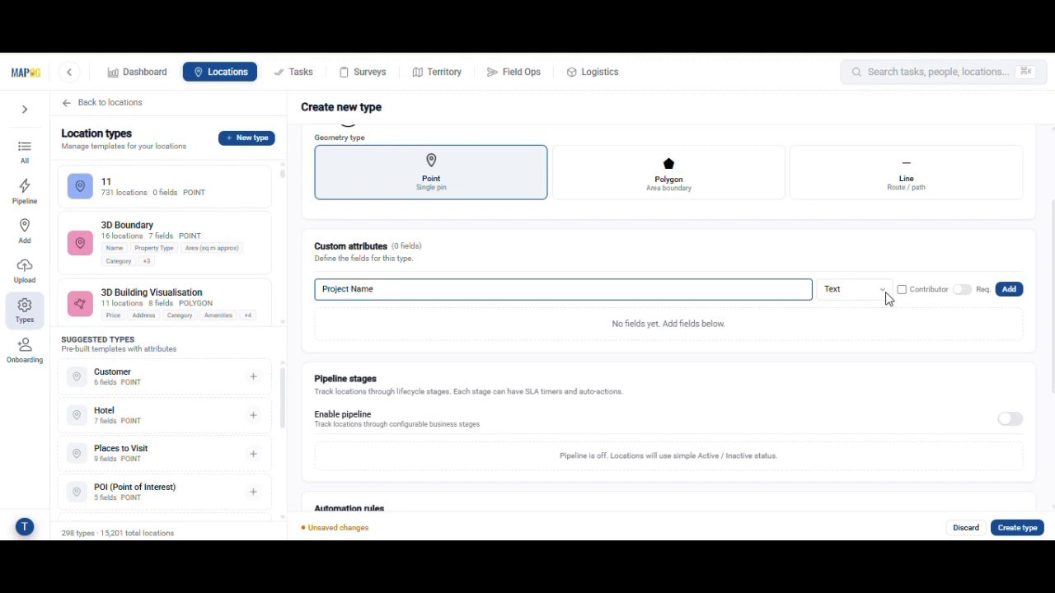
{"action": "left_click", "coordinate": [887, 299]}
{"action": "left_click", "coordinate": [886, 298]}
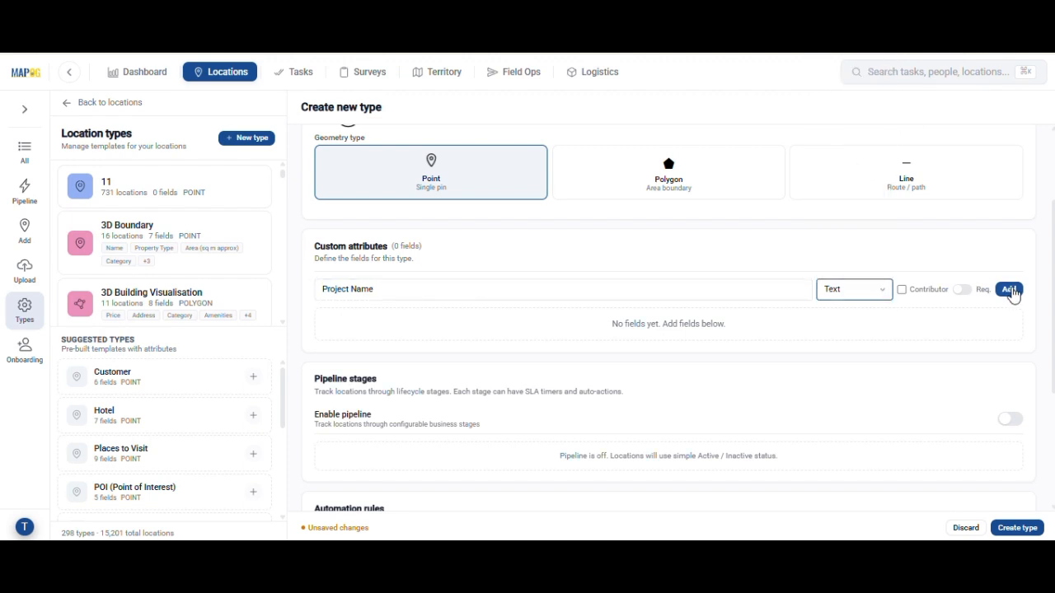
{"action": "left_click", "coordinate": [1010, 289]}
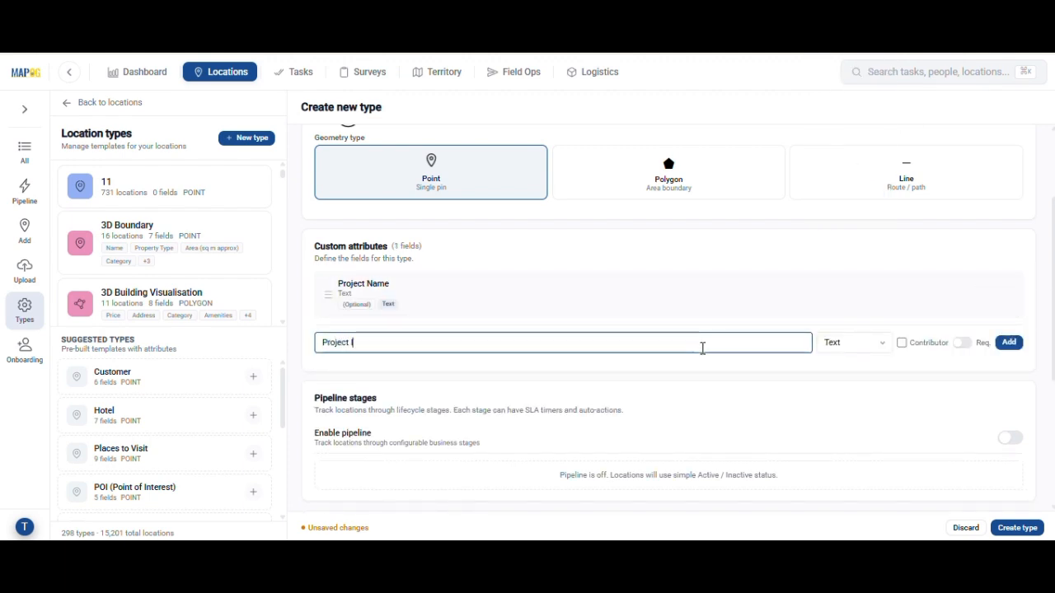
{"action": "key", "text": "Return"}
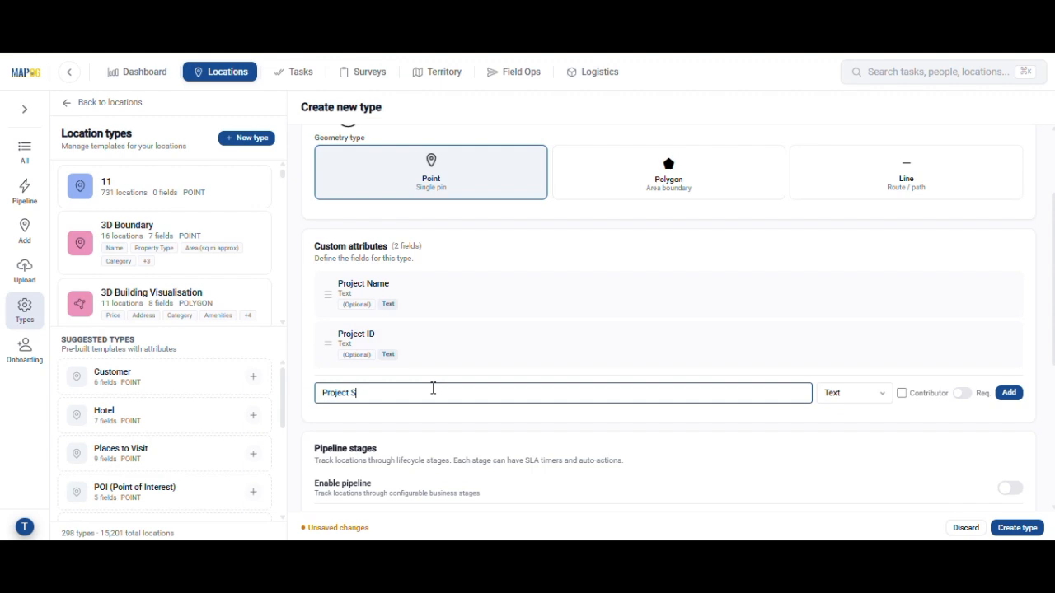
- Add a Project Status dropdown attribute with the options In Progress, Delayed, Planned and Completed
{"action": "left_click", "coordinate": [855, 404]}
{"action": "left_click", "coordinate": [855, 190]}
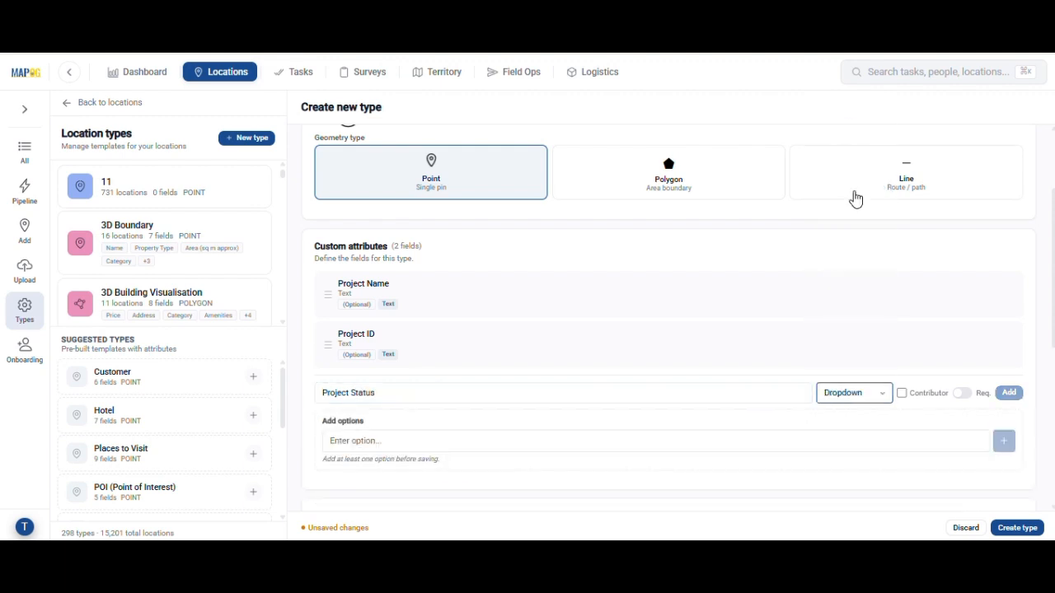
{"action": "left_click", "coordinate": [454, 445]}
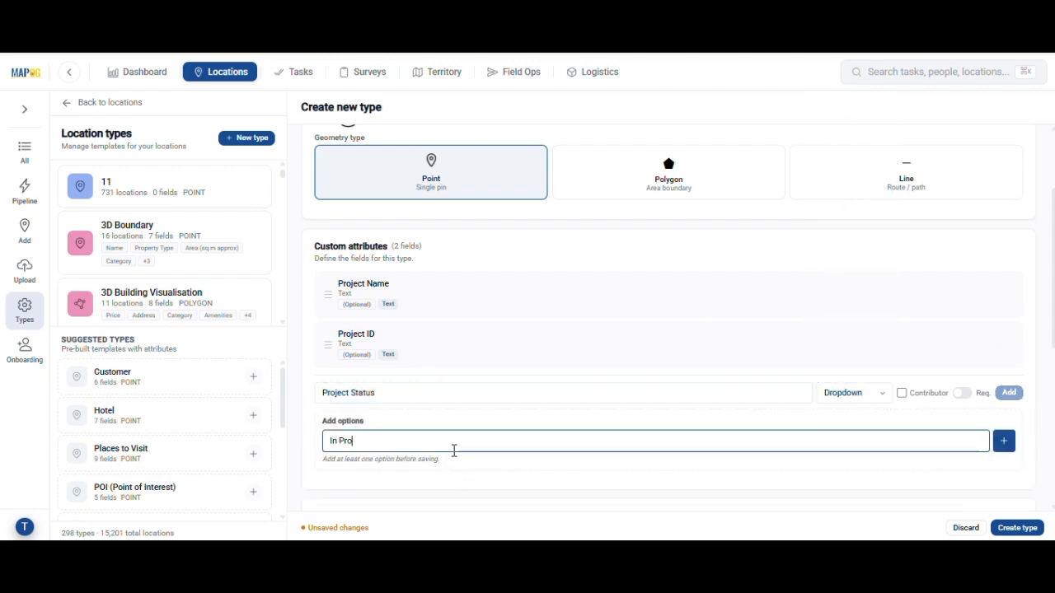
{"action": "type", "text": "In Progress"}
{"action": "key", "text": "Return"}
{"action": "type", "text": "Delayed"}
{"action": "key", "text": "Return"}
{"action": "type", "text": "Planned"}
{"action": "key", "text": "Return"}
{"action": "type", "text": "Compl"}
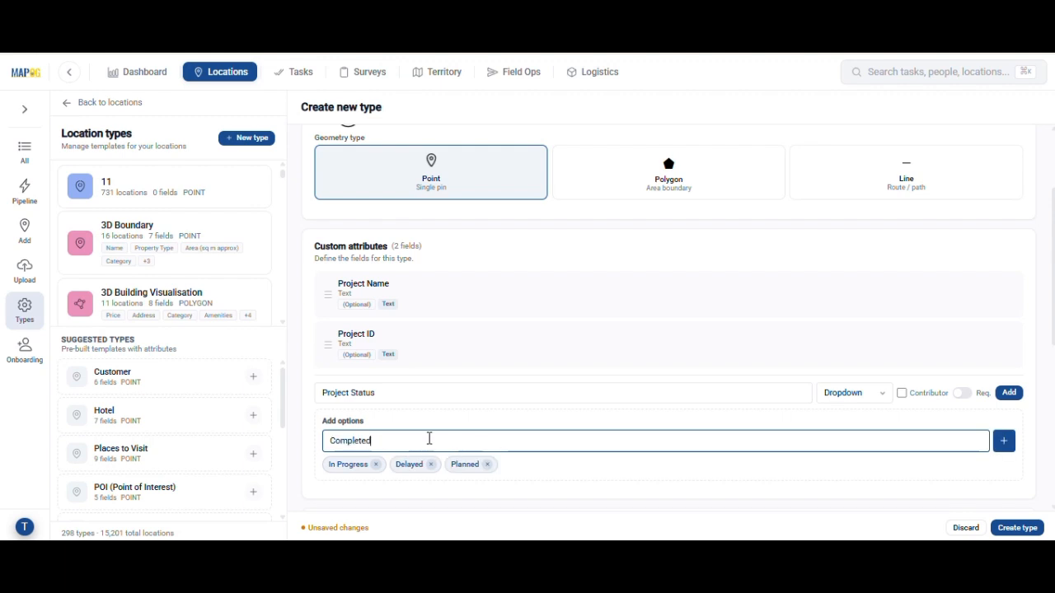
{"action": "type", "text": "eted"}
{"action": "key", "text": "Return"}
{"action": "left_click", "coordinate": [1010, 393]}
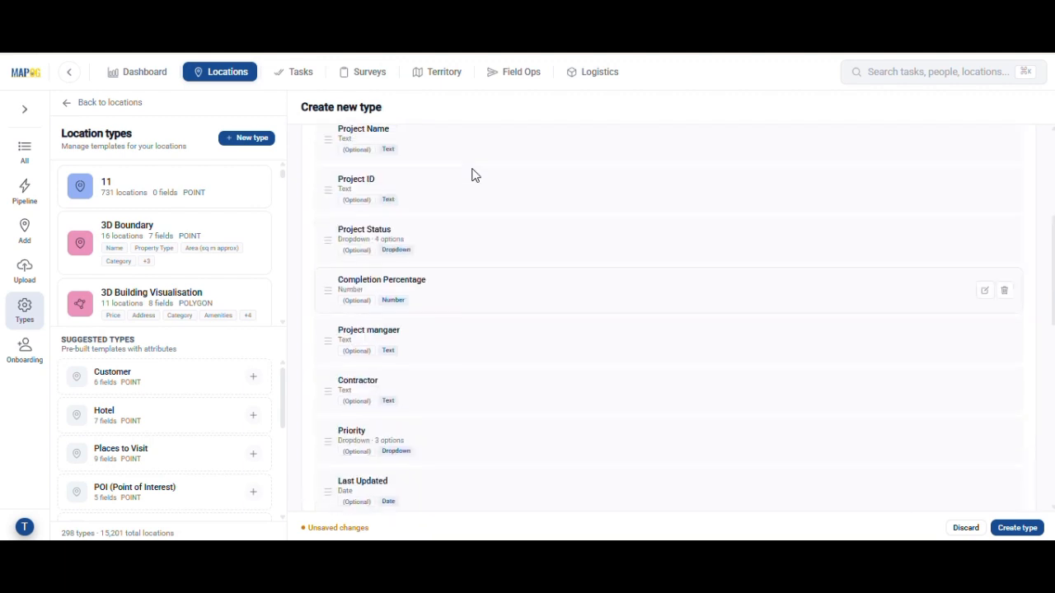
- Review the settings and preview of the Project Completion Tracker type and create it
{"action": "scroll", "coordinate": [472, 174], "scroll_direction": "up", "scroll_amount": 10}
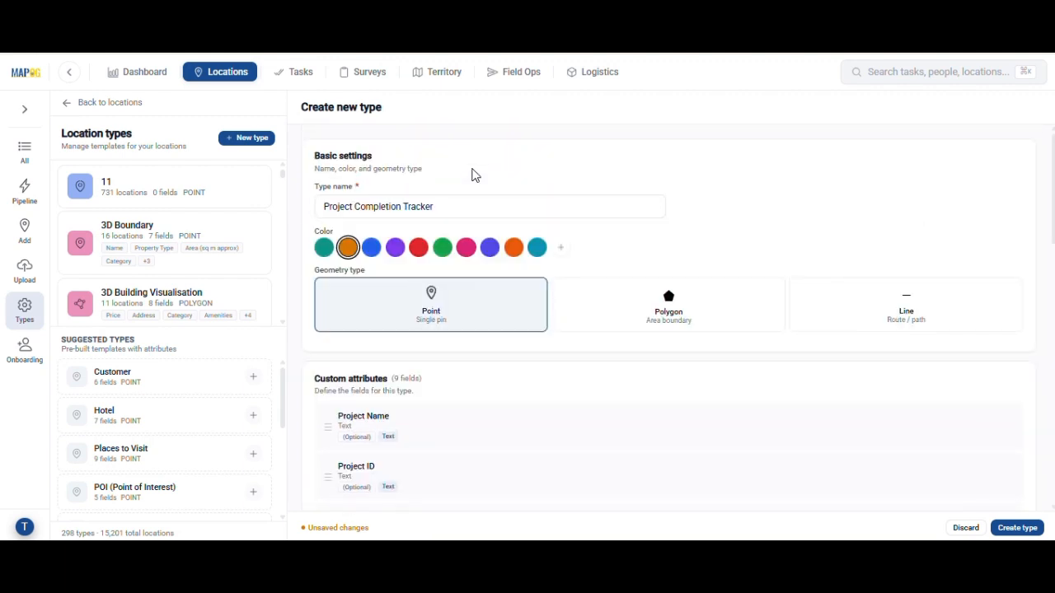
{"action": "scroll", "coordinate": [471, 175], "scroll_direction": "down", "scroll_amount": 10}
{"action": "scroll", "coordinate": [478, 175], "scroll_direction": "down", "scroll_amount": 4}
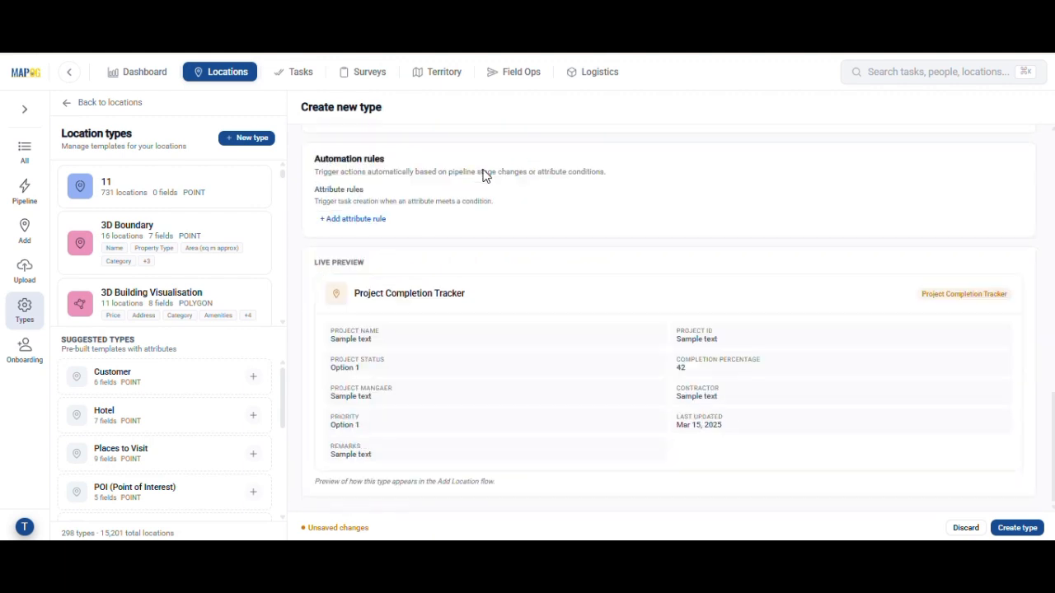
{"action": "left_click", "coordinate": [1019, 528]}
- Upload Chennai_Construction_Project_Progress_Tracker.xlsx as business locations using the Project Completion Tracker template
{"action": "left_click", "coordinate": [25, 271]}
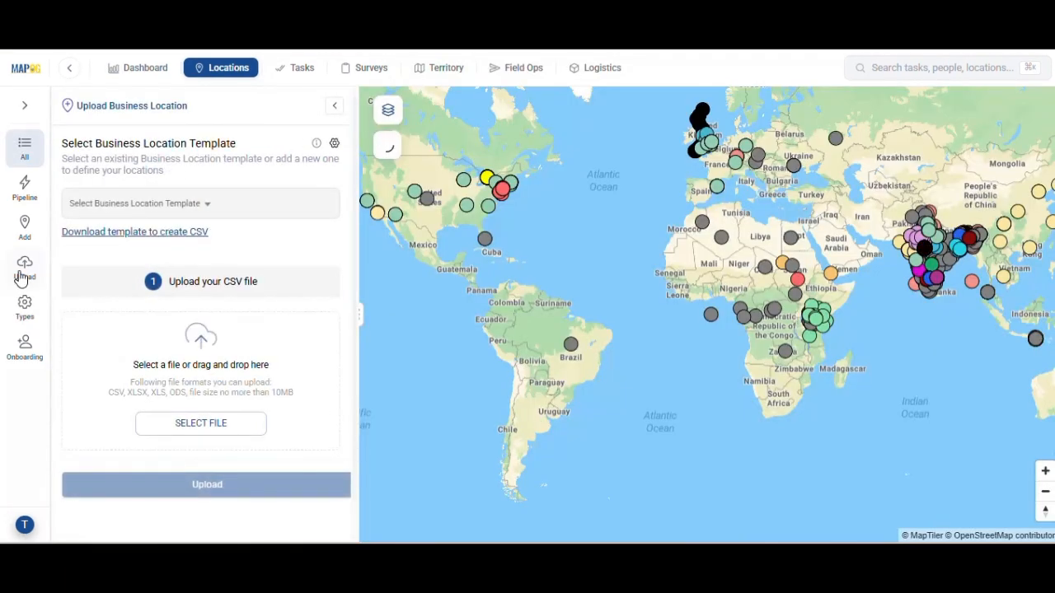
{"action": "left_click", "coordinate": [208, 204]}
{"action": "scroll", "coordinate": [154, 420], "scroll_direction": "down", "scroll_amount": 10}
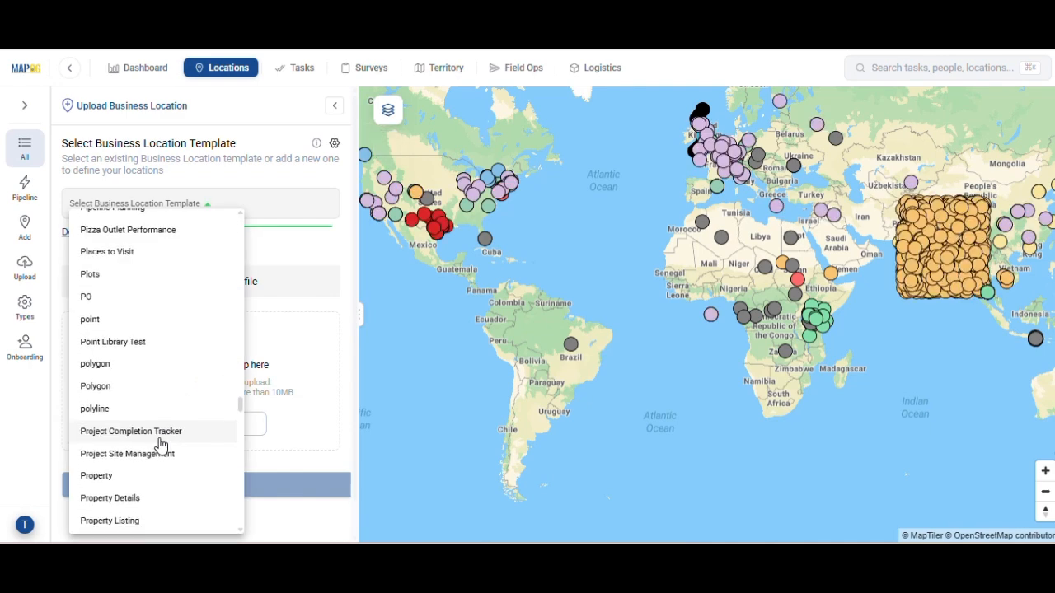
{"action": "left_click", "coordinate": [159, 431]}
{"action": "left_click", "coordinate": [200, 424]}
{"action": "double_click", "coordinate": [400, 268]}
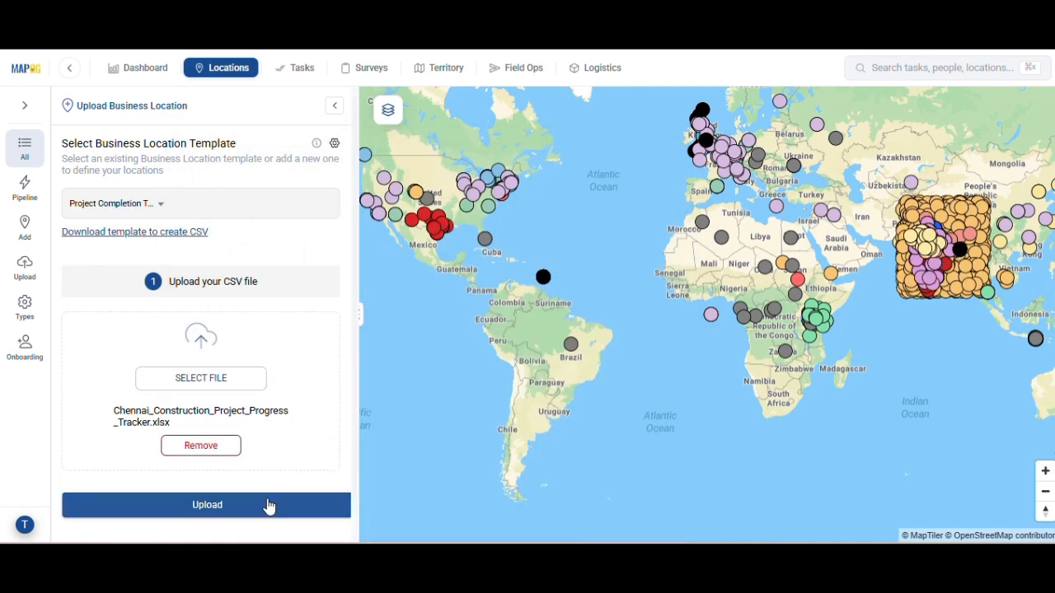
{"action": "left_click", "coordinate": [268, 504]}
- Use Project ID as the unique id and match the title attribute to the Project Name column
{"action": "scroll", "coordinate": [157, 313], "scroll_direction": "down", "scroll_amount": 3}
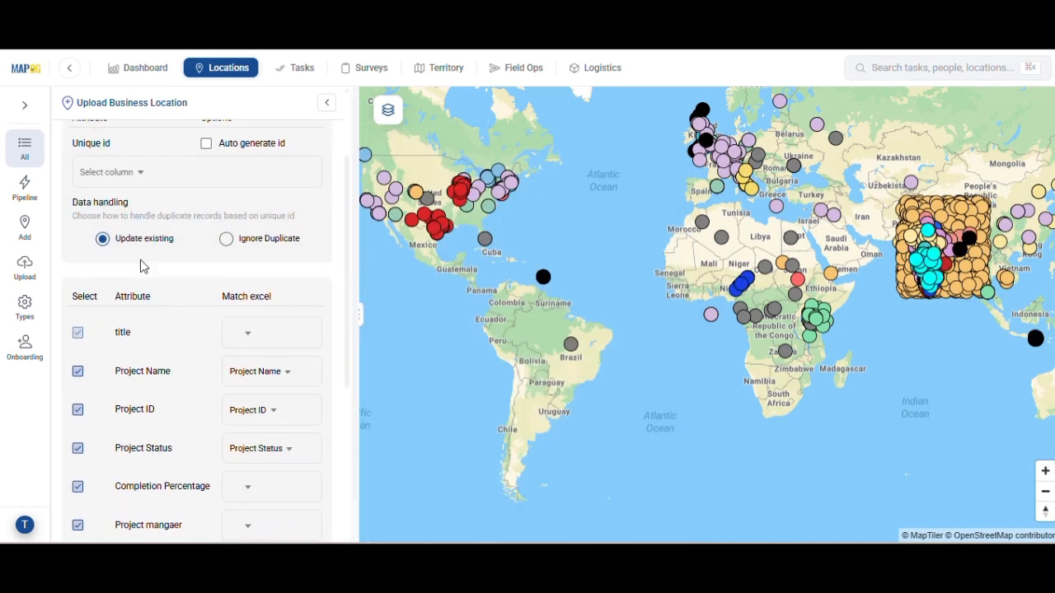
{"action": "left_click", "coordinate": [139, 185]}
{"action": "left_click", "coordinate": [129, 216]}
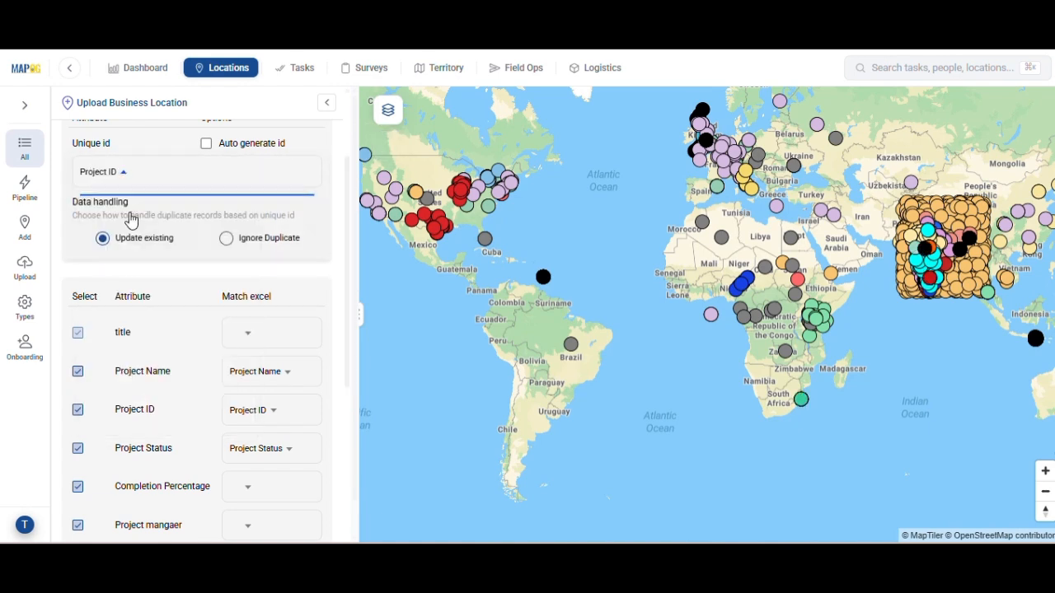
{"action": "left_click", "coordinate": [262, 333]}
{"action": "left_click", "coordinate": [278, 92]}
- Match Completion Percentage to the Completion (%) column and the project manager attribute to Project Manager
{"action": "scroll", "coordinate": [276, 330], "scroll_direction": "down", "scroll_amount": 2}
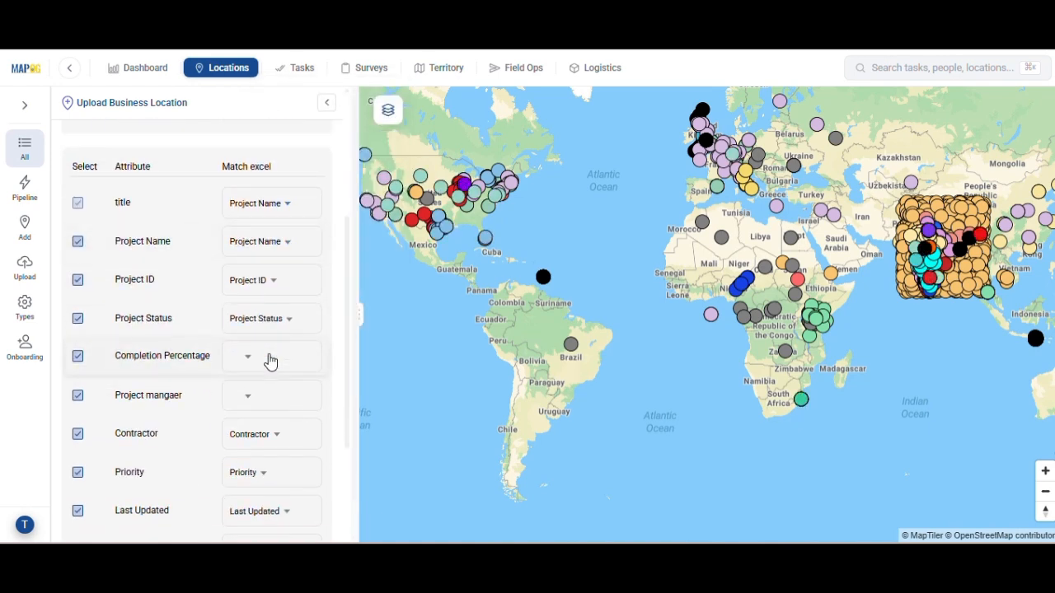
{"action": "left_click", "coordinate": [270, 359]}
{"action": "left_click", "coordinate": [284, 239]}
{"action": "left_click", "coordinate": [259, 396]}
{"action": "left_click", "coordinate": [268, 292]}
- Match the latitude and longitude fields to the Latitude and Longitude columns and submit the import
{"action": "scroll", "coordinate": [255, 407], "scroll_direction": "down", "scroll_amount": 6}
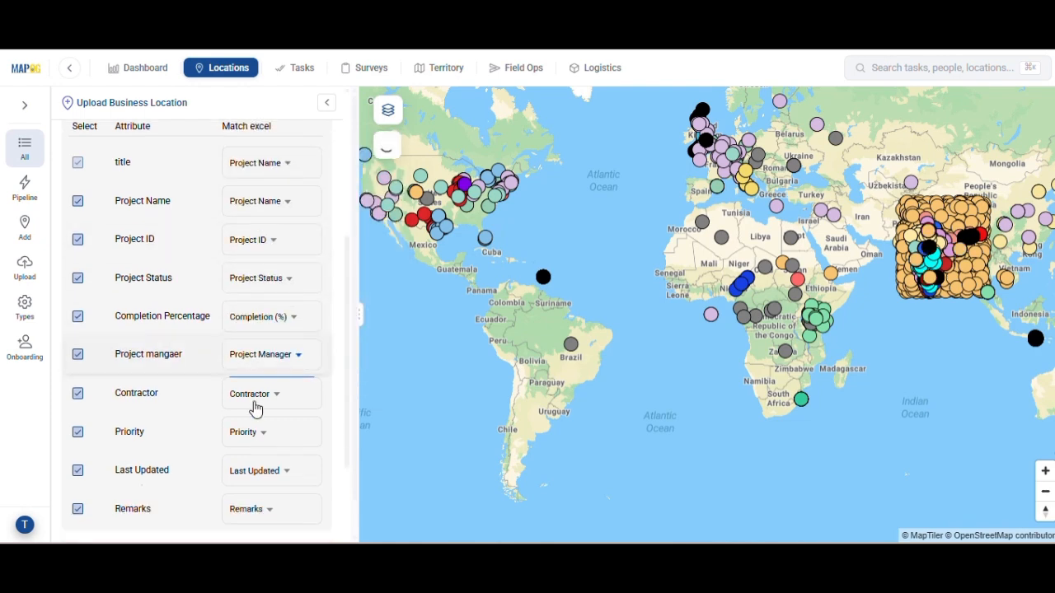
{"action": "left_click", "coordinate": [247, 457]}
{"action": "left_click", "coordinate": [239, 259]}
{"action": "left_click", "coordinate": [248, 494]}
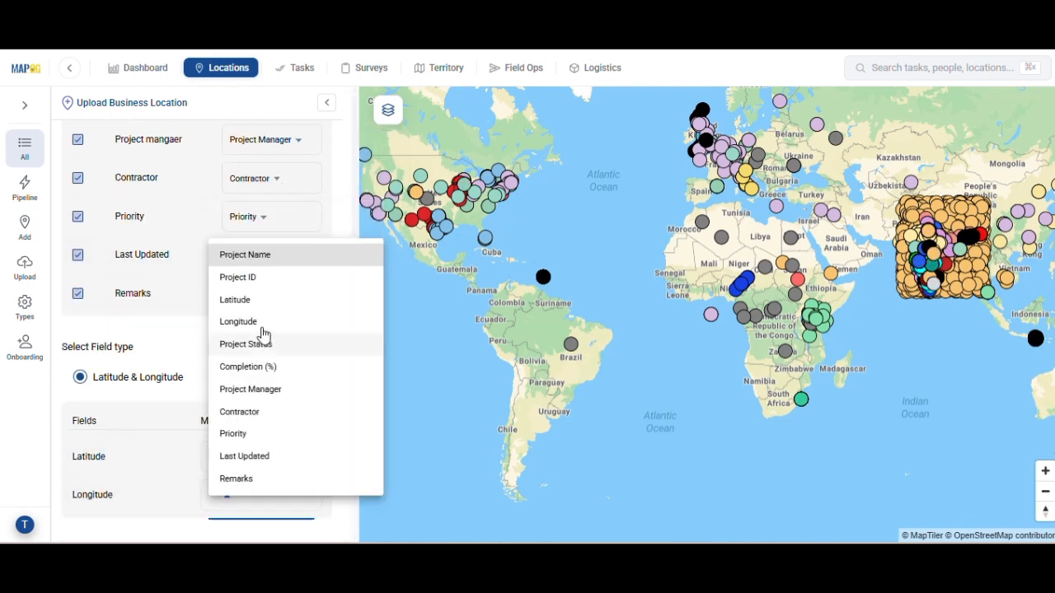
{"action": "left_click", "coordinate": [266, 323]}
{"action": "scroll", "coordinate": [260, 461], "scroll_direction": "down", "scroll_amount": 1}
{"action": "left_click", "coordinate": [242, 521]}
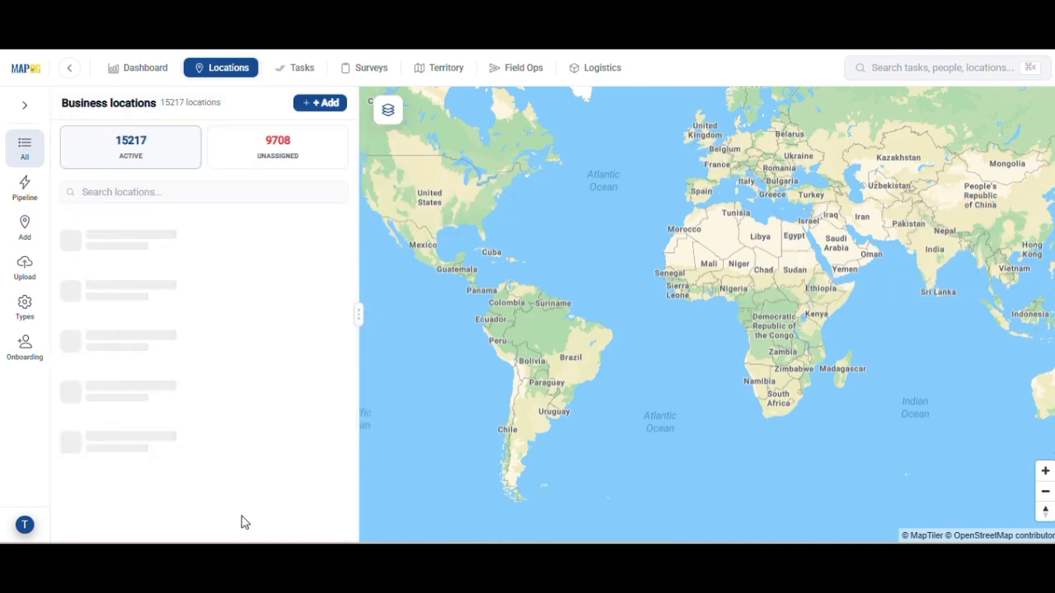
- Start a new map in the Create & Publish Maps workspace based on the Category Map template
{"action": "left_click", "coordinate": [69, 68]}
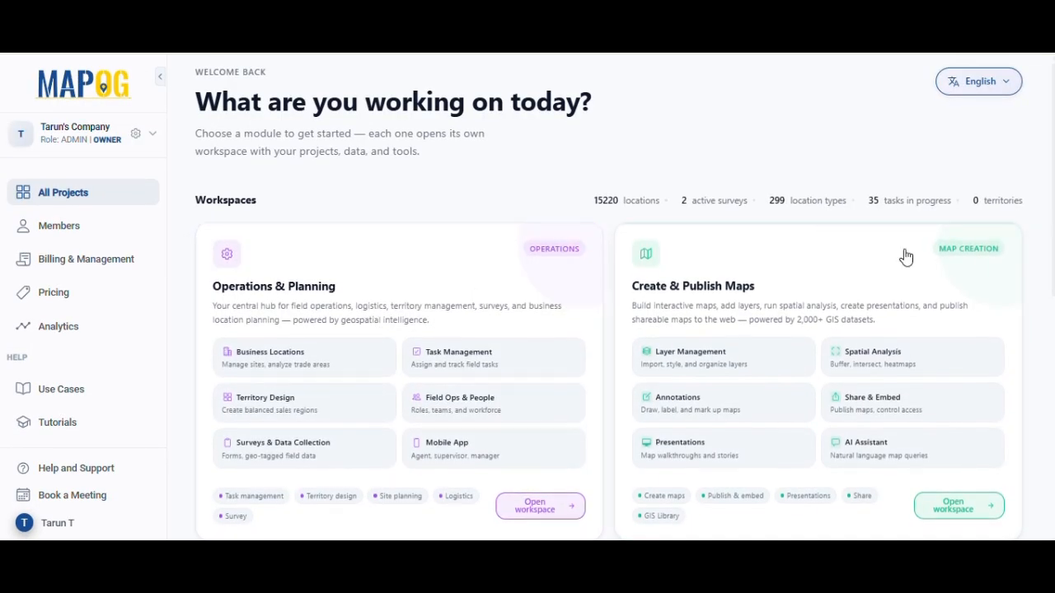
{"action": "left_click", "coordinate": [982, 503]}
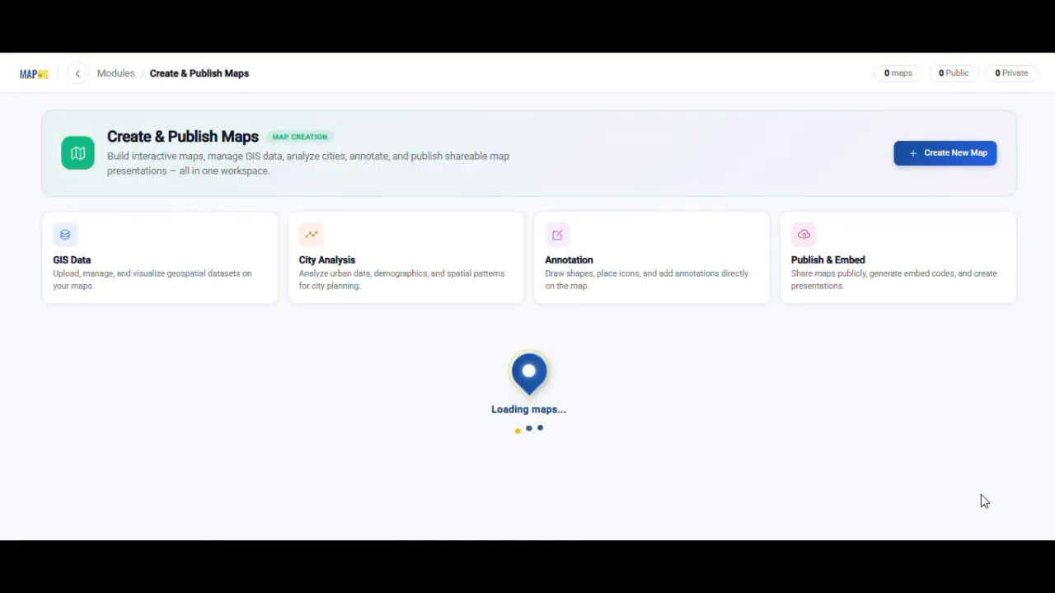
{"action": "left_click", "coordinate": [928, 170]}
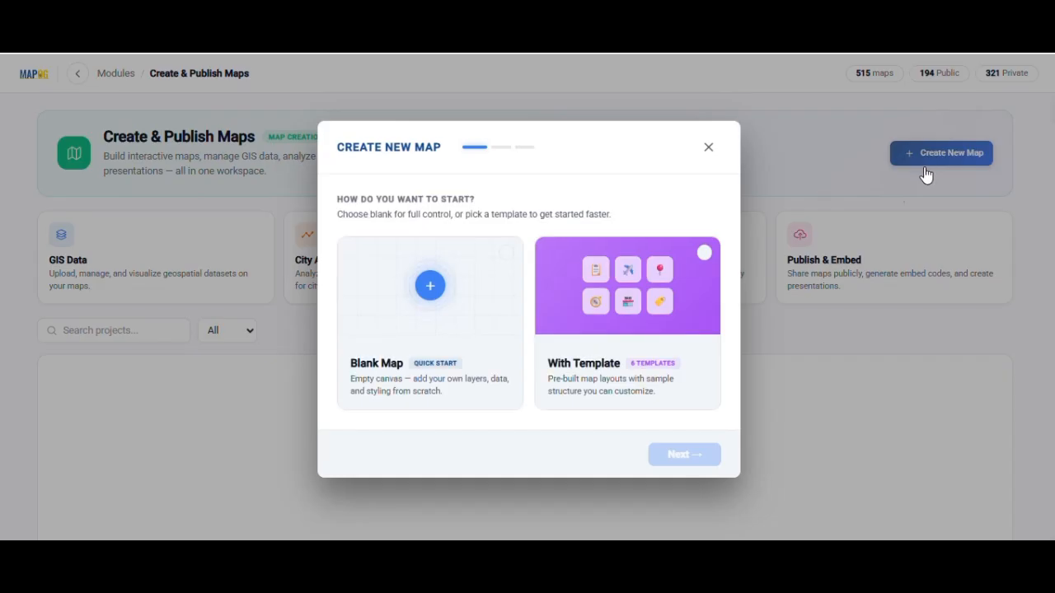
{"action": "left_click", "coordinate": [657, 274]}
{"action": "left_click", "coordinate": [691, 455]}
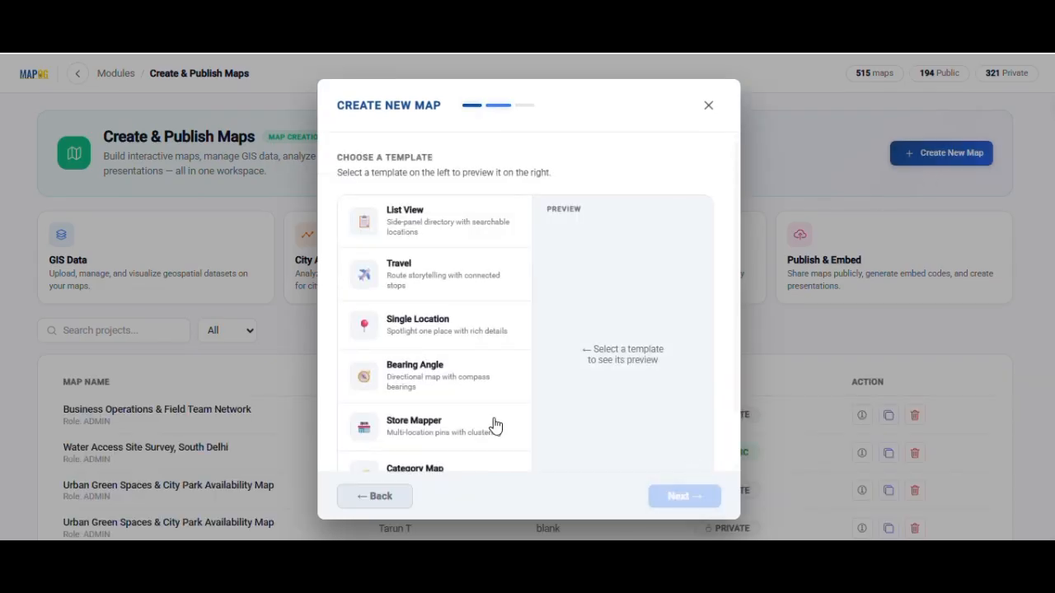
{"action": "scroll", "coordinate": [461, 416], "scroll_direction": "down", "scroll_amount": 1}
{"action": "left_click", "coordinate": [391, 417]}
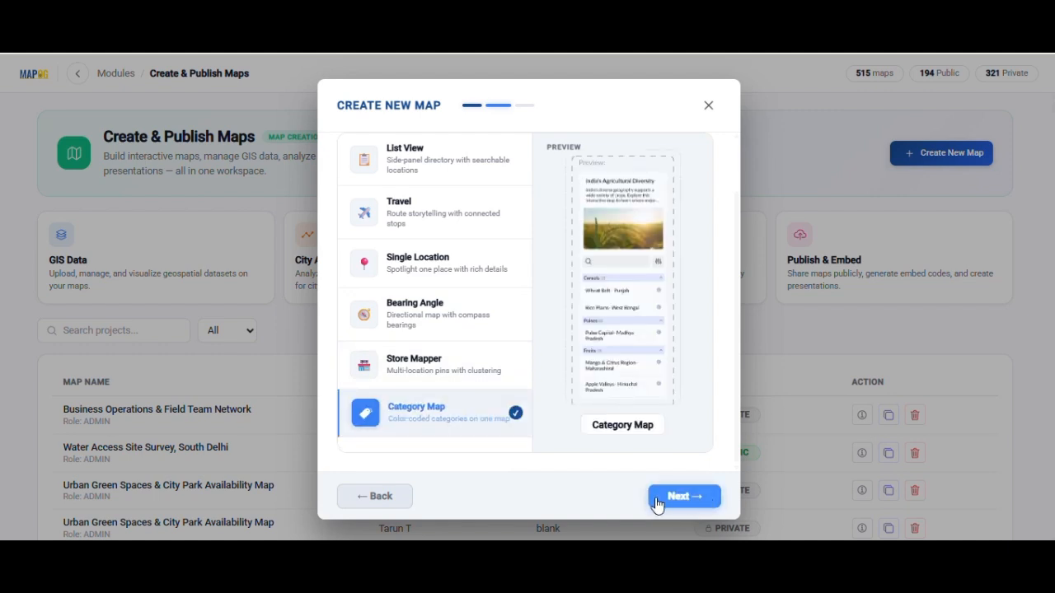
{"action": "left_click", "coordinate": [684, 496]}
- Create the map titled "Construction Projects in Chennai" with a description about tracking progress of projects across various parts of Chennai
{"action": "left_click", "coordinate": [498, 286]}
{"action": "type", "text": "Construction Projects in Chennai"}
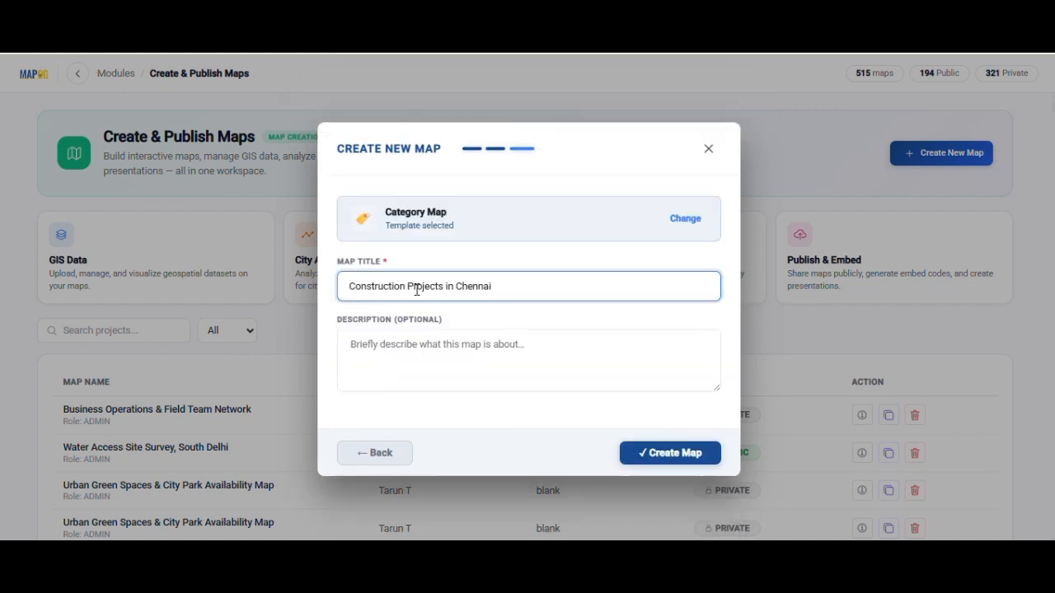
{"action": "left_click", "coordinate": [407, 358]}
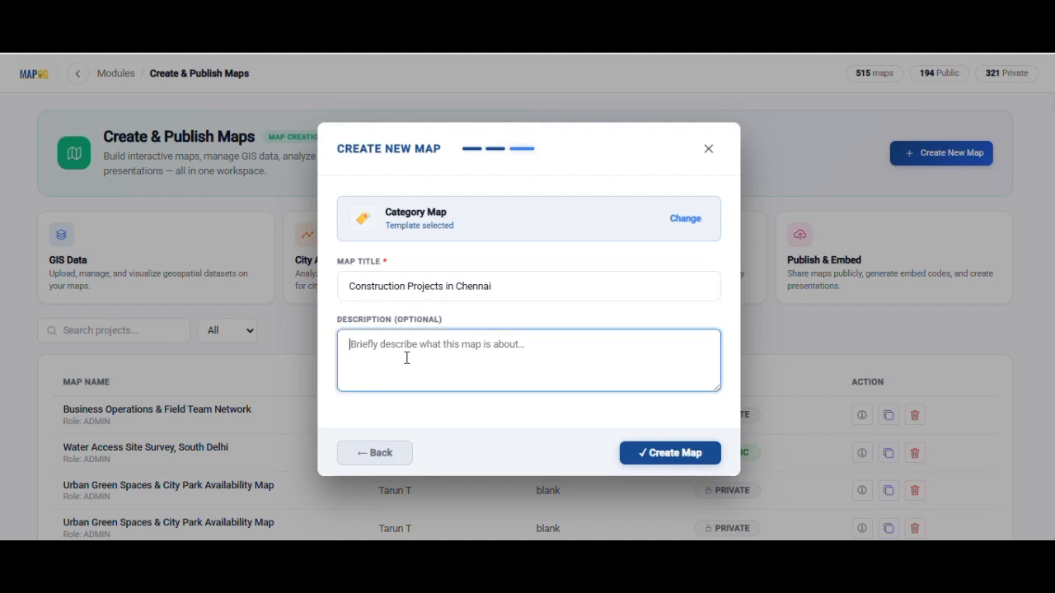
{"action": "type", "text": "A project completion tracker to track progress of projects across various parts of Chennai"}
{"action": "left_click", "coordinate": [654, 460]}
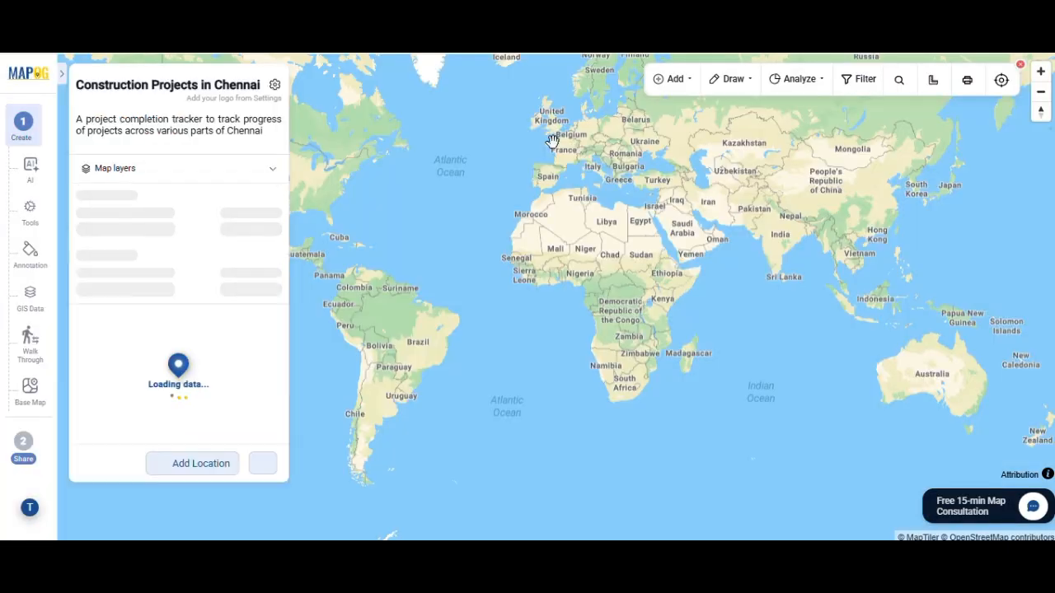
- Upload the flat-design-construction-company-logo image from Downloads as the map's logo and save the map settings
{"action": "left_click", "coordinate": [275, 86]}
{"action": "left_click", "coordinate": [132, 353]}
{"action": "left_click", "coordinate": [244, 372]}
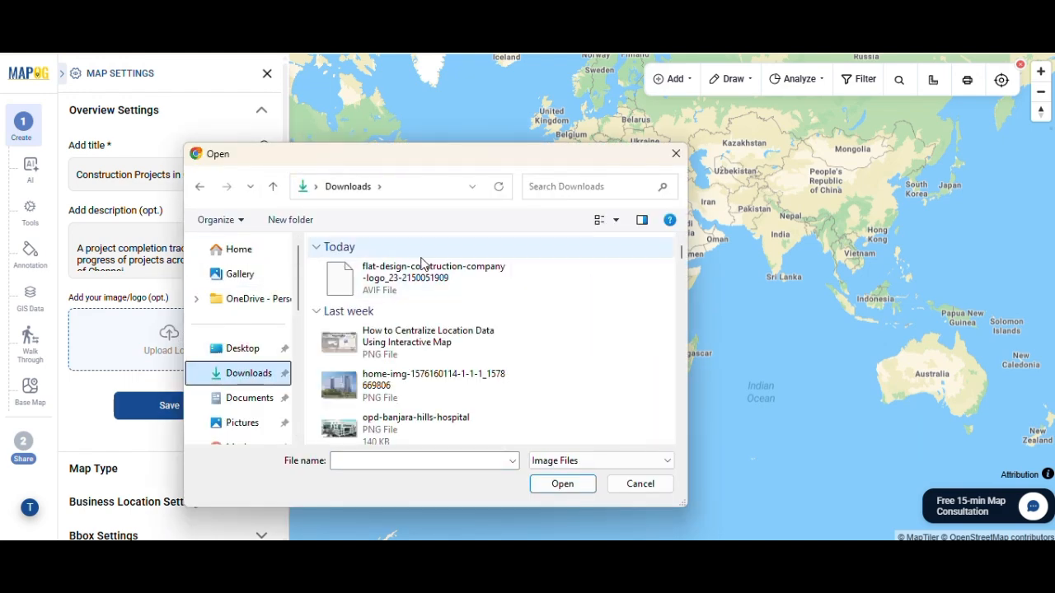
{"action": "double_click", "coordinate": [421, 265]}
{"action": "scroll", "coordinate": [203, 412], "scroll_direction": "down", "scroll_amount": 3}
{"action": "left_click", "coordinate": [178, 430]}
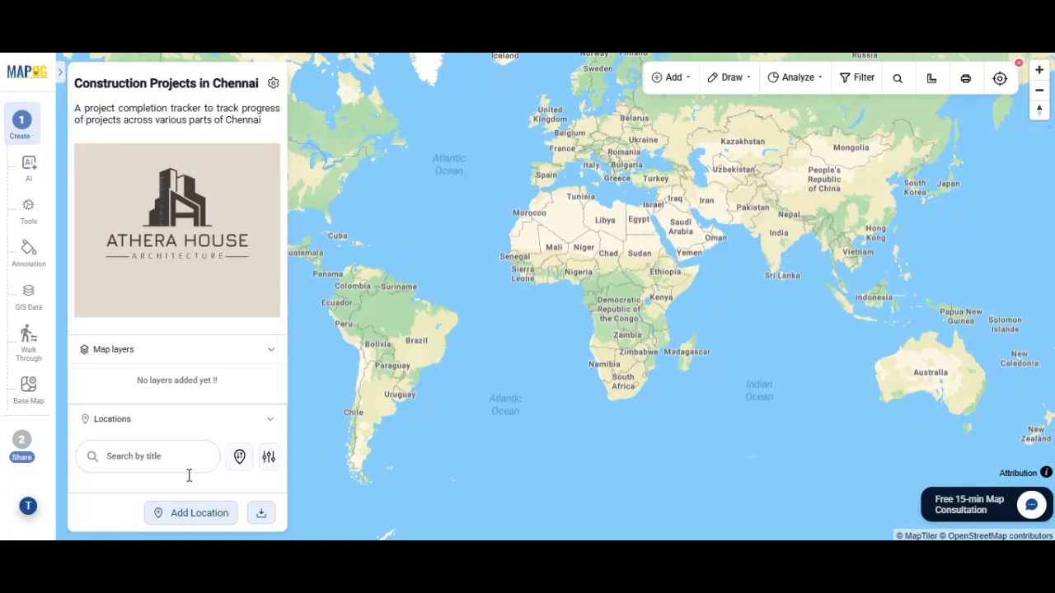
- Search the business location library for "PROJEC" and open the Project Completion Tracker location set
{"action": "left_click", "coordinate": [230, 513]}
{"action": "left_click", "coordinate": [216, 453]}
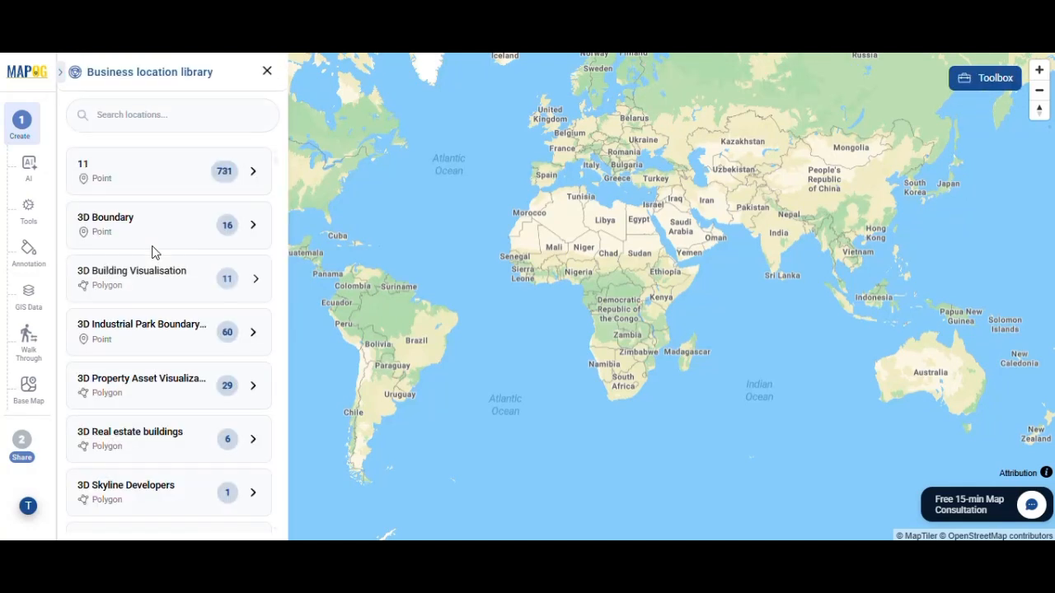
{"action": "left_click", "coordinate": [181, 115]}
{"action": "type", "text": "PROJEC"}
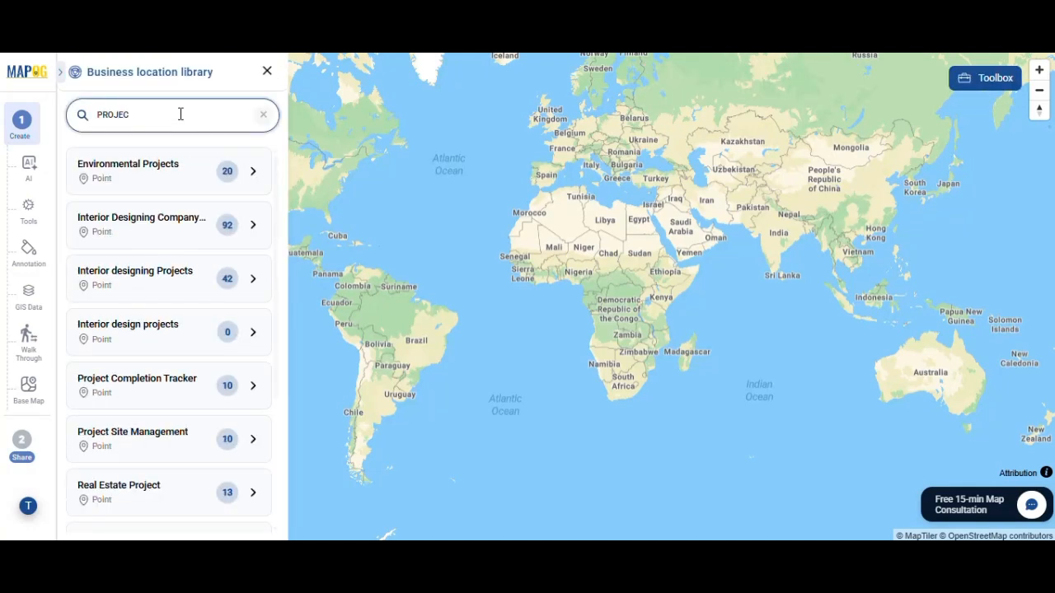
{"action": "left_click", "coordinate": [177, 383]}
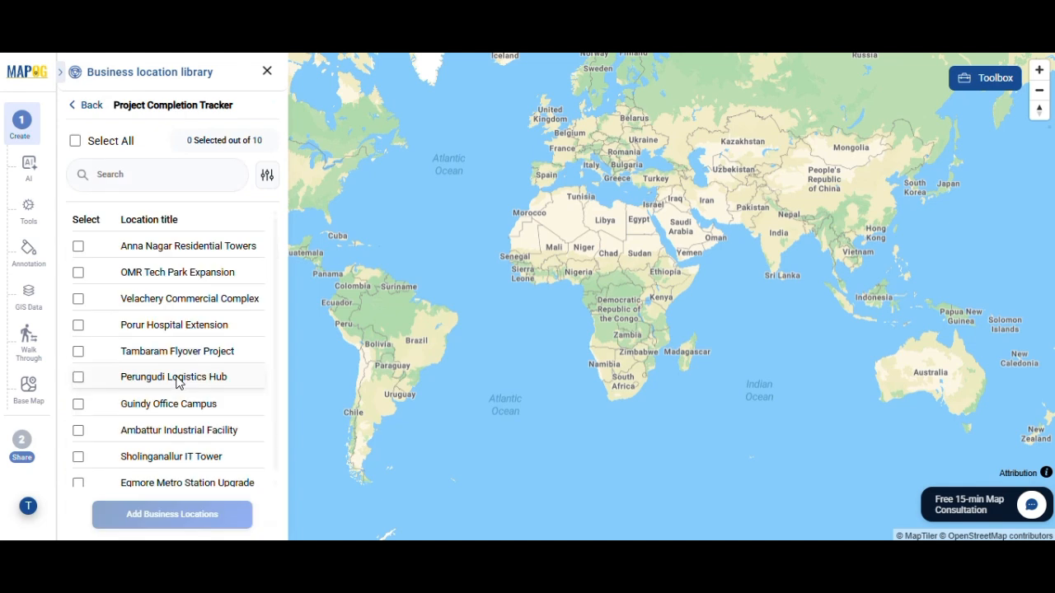
- Add all locations of the Project Completion Tracker set to the map and zoom to that layer
{"action": "left_click", "coordinate": [77, 272]}
{"action": "left_click", "coordinate": [77, 246]}
{"action": "left_click", "coordinate": [74, 143]}
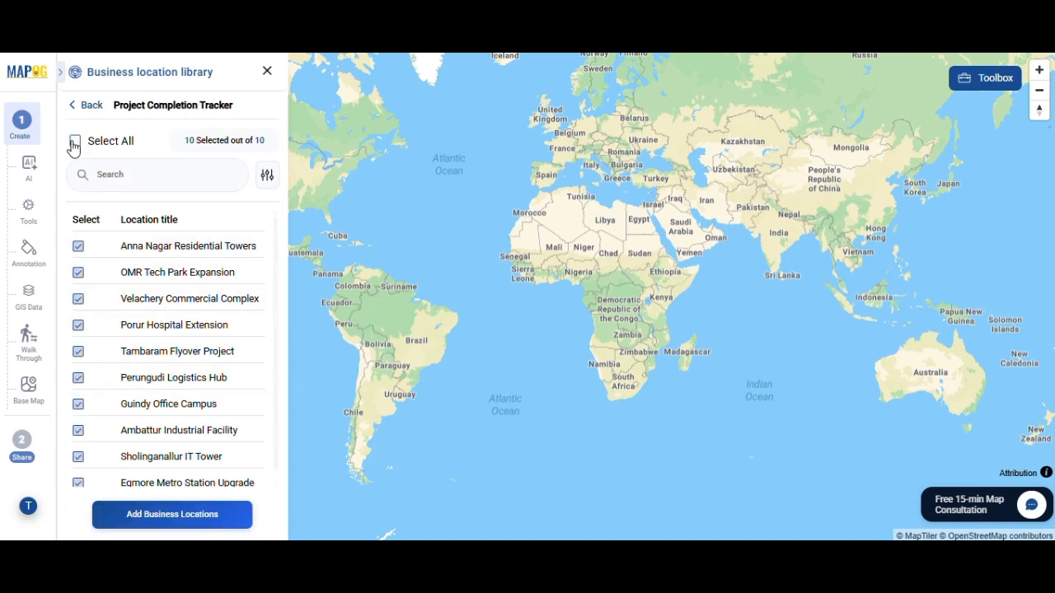
{"action": "left_click", "coordinate": [218, 515]}
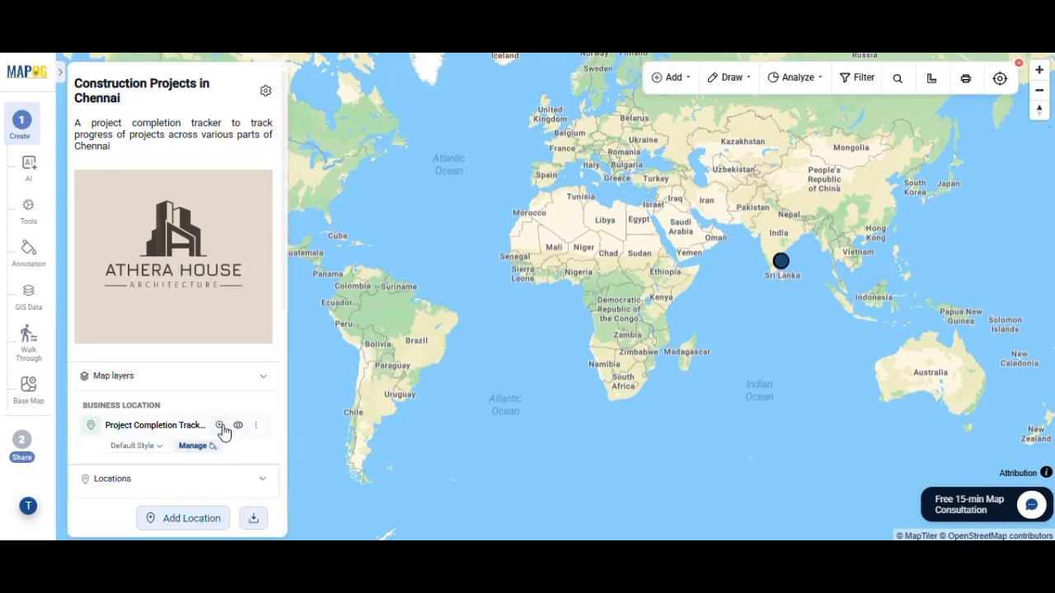
{"action": "left_click", "coordinate": [220, 426]}
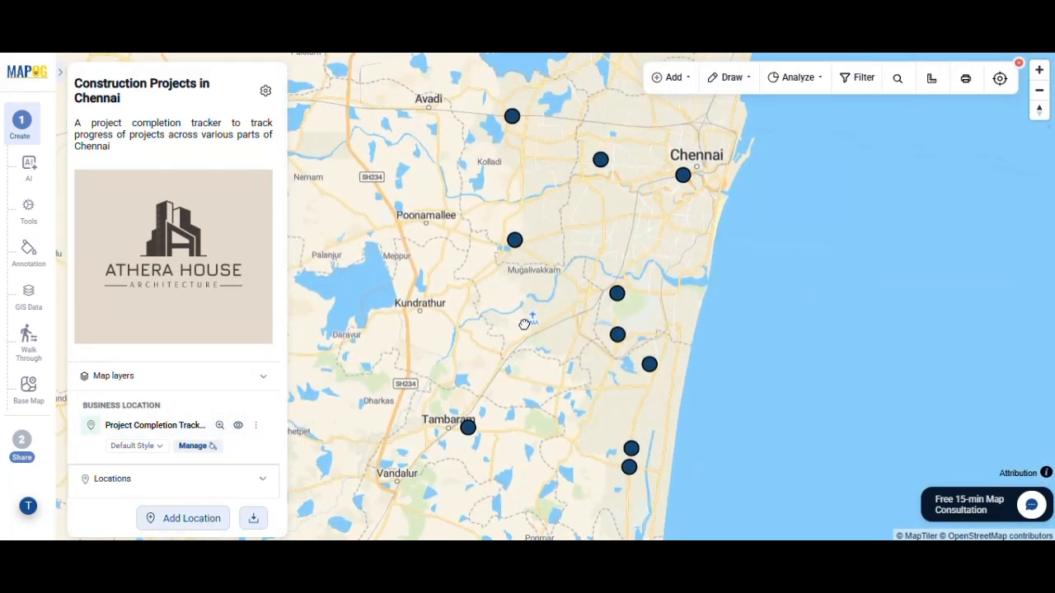
- Edit the Anna Nagar Residential Towers location, pick a July 2026 date for its empty date attribute and save it
{"action": "left_click", "coordinate": [210, 449]}
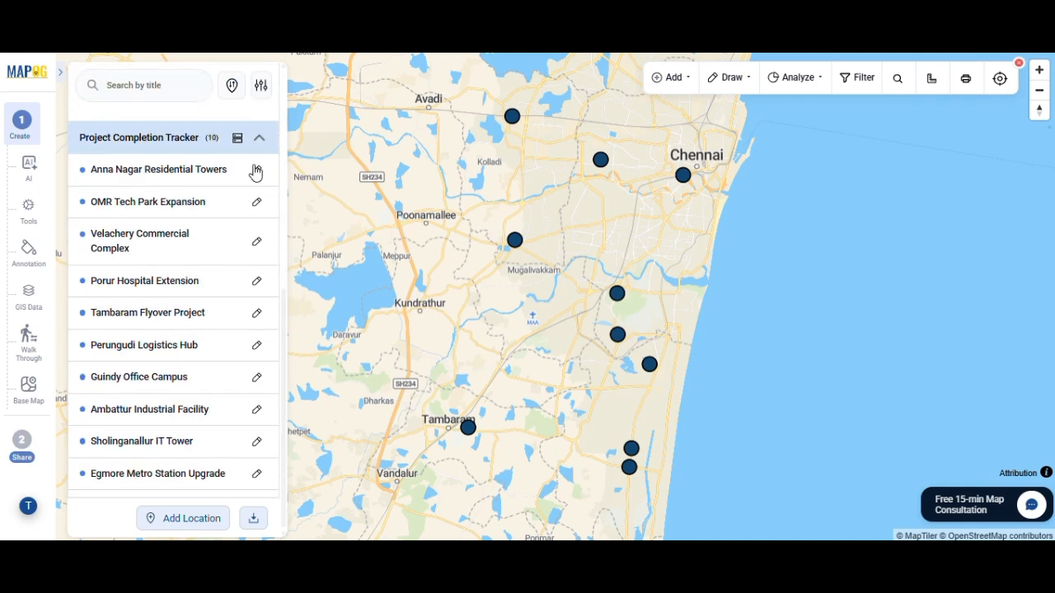
{"action": "left_click", "coordinate": [256, 170]}
{"action": "left_click", "coordinate": [410, 219]}
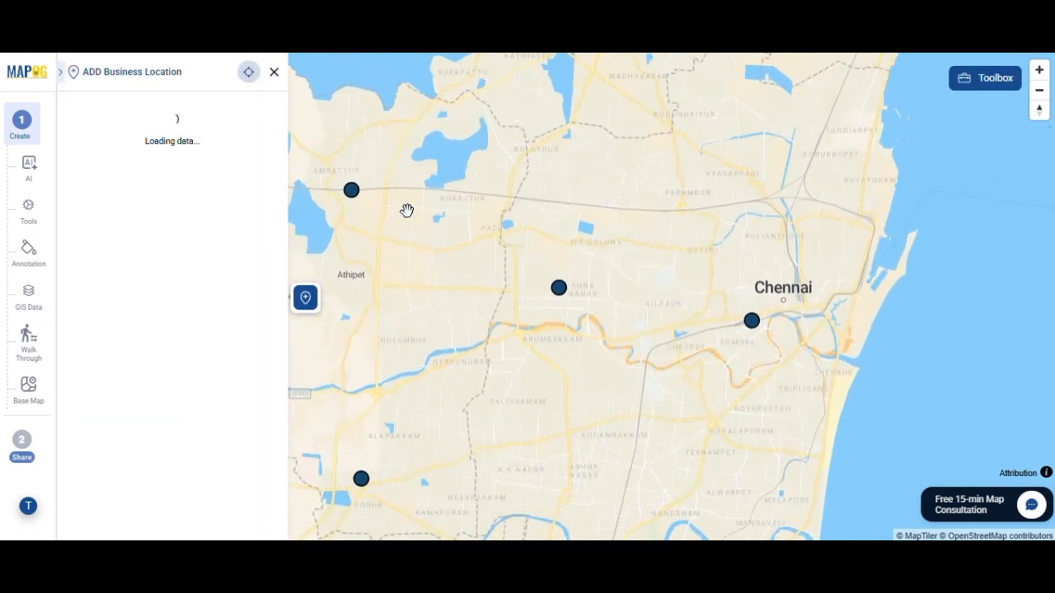
{"action": "scroll", "coordinate": [235, 257], "scroll_direction": "down", "scroll_amount": 2}
{"action": "left_click", "coordinate": [235, 257]}
{"action": "double_click", "coordinate": [365, 264]}
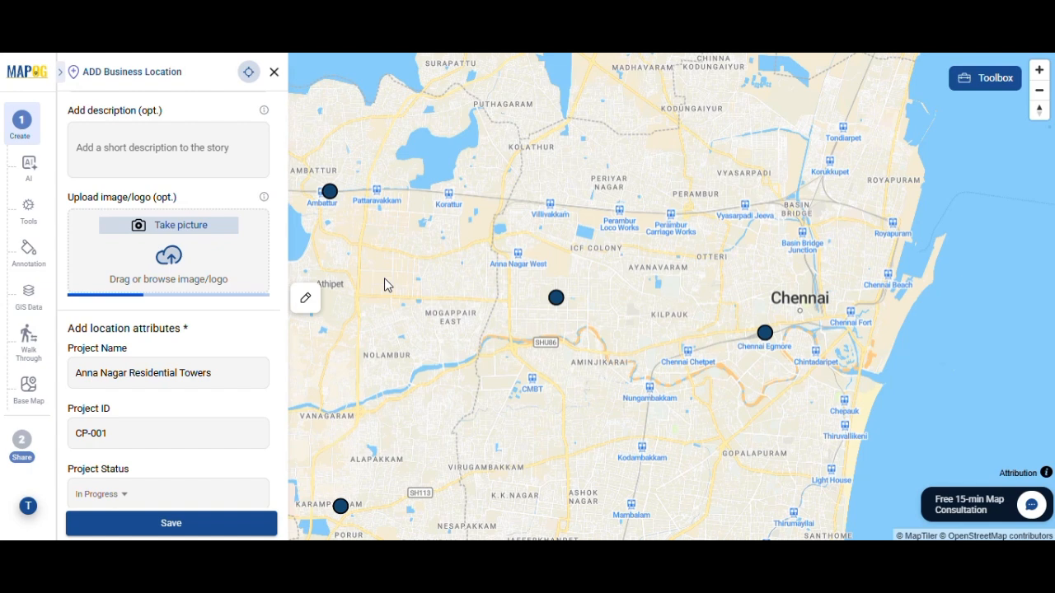
{"action": "scroll", "coordinate": [223, 373], "scroll_direction": "down", "scroll_amount": 2}
{"action": "scroll", "coordinate": [223, 372], "scroll_direction": "down", "scroll_amount": 4}
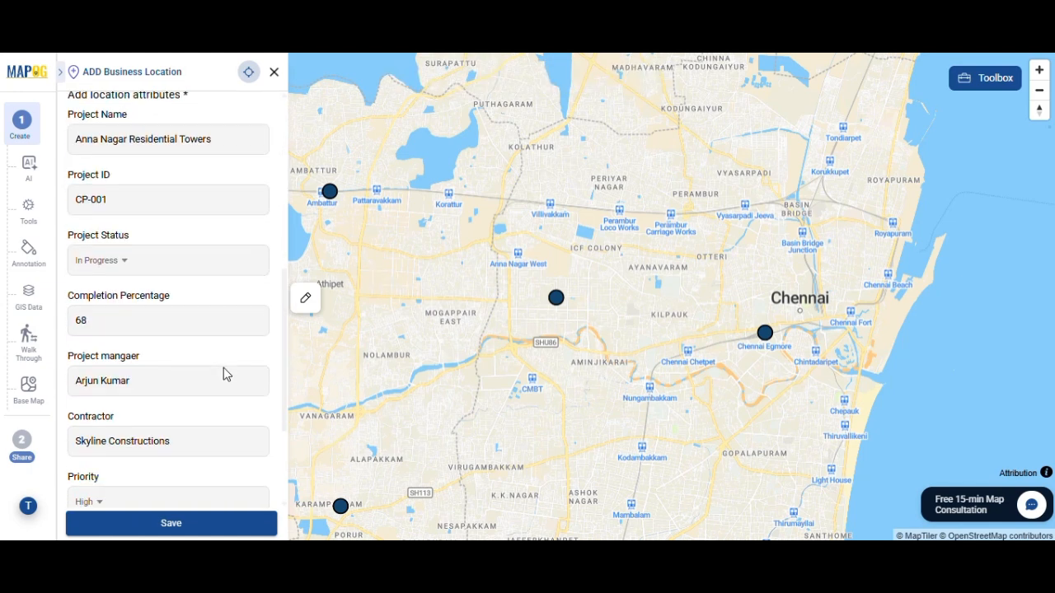
{"action": "left_click", "coordinate": [256, 396]}
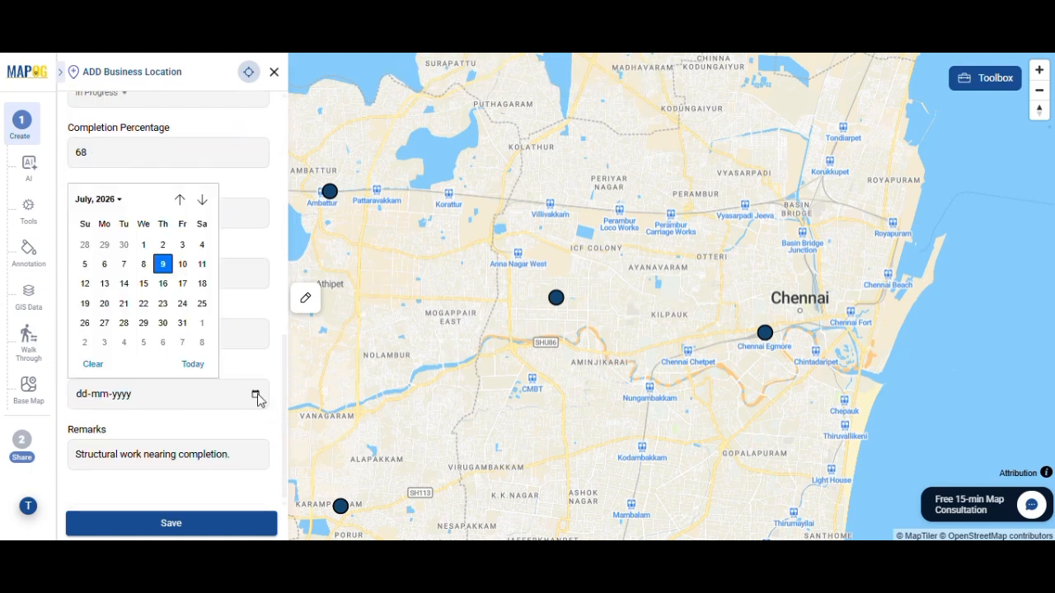
{"action": "left_click", "coordinate": [124, 264]}
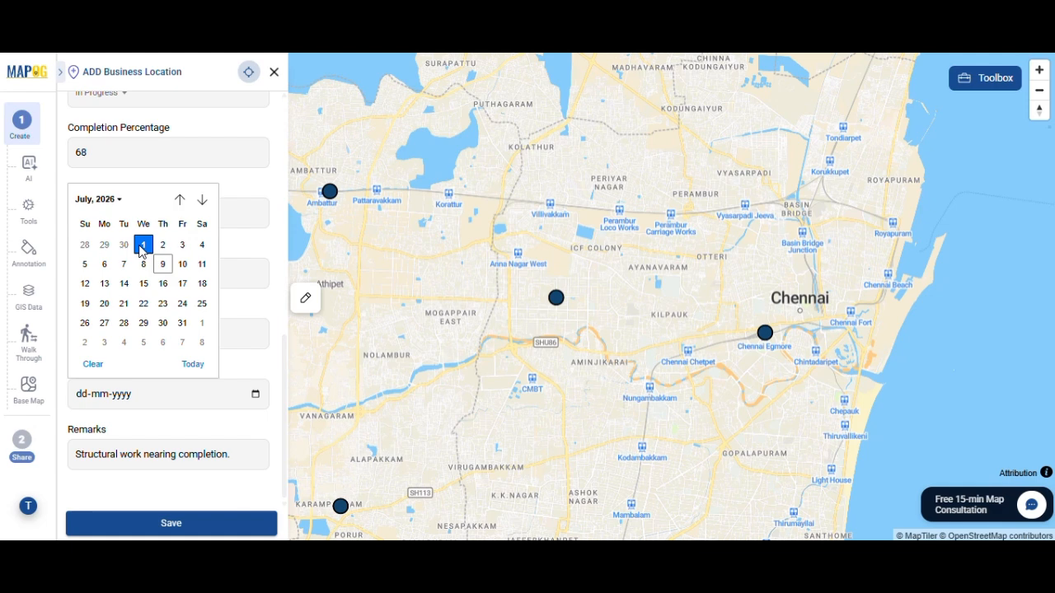
{"action": "left_click", "coordinate": [206, 520]}
- Set up a category style with category icons for the Project Completion Tracker layer, based on the project status attribute
{"action": "left_click", "coordinate": [256, 148]}
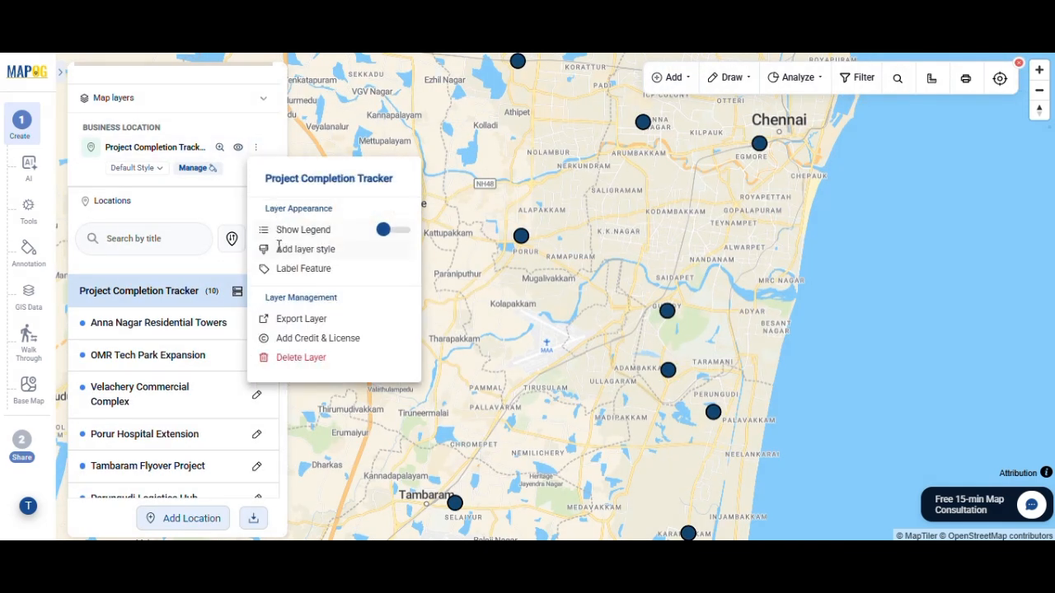
{"action": "left_click", "coordinate": [326, 250]}
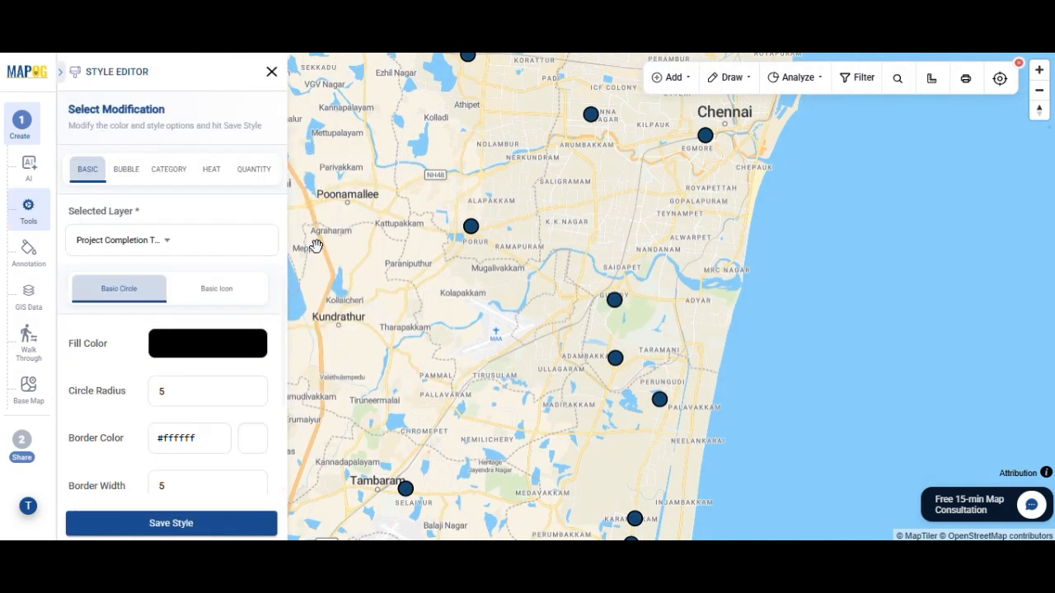
{"action": "left_click", "coordinate": [169, 170]}
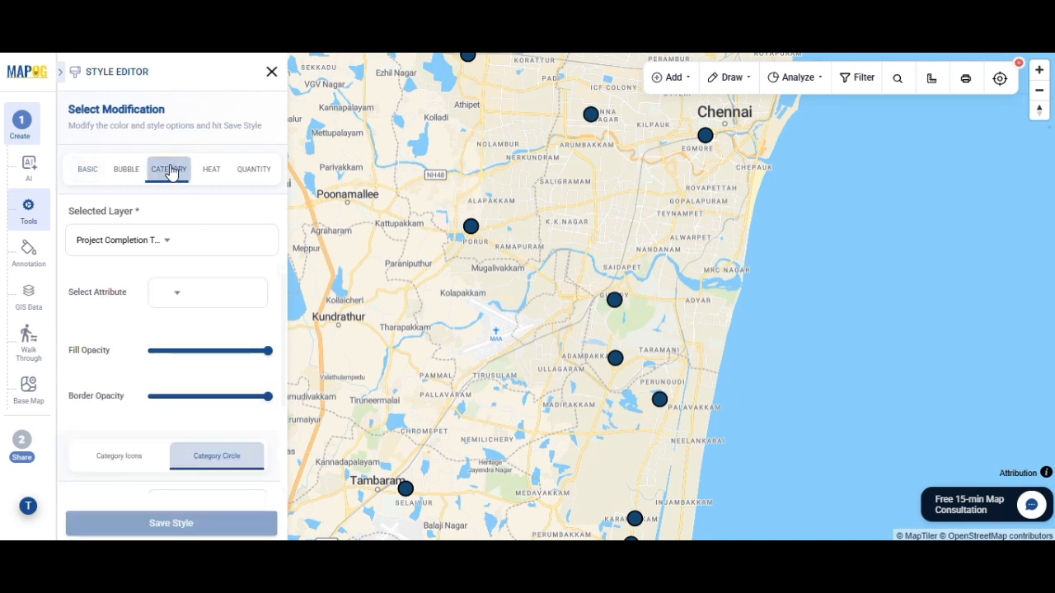
{"action": "left_click", "coordinate": [173, 291]}
{"action": "left_click", "coordinate": [223, 404]}
{"action": "scroll", "coordinate": [223, 401], "scroll_direction": "down", "scroll_amount": 3}
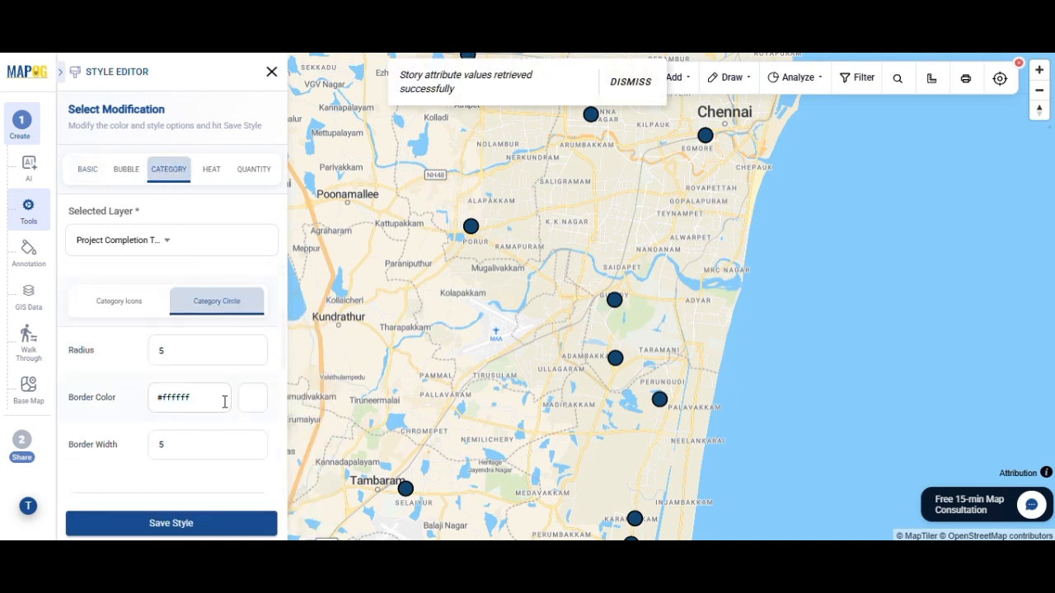
{"action": "left_click", "coordinate": [105, 280]}
- Give the Completed category a softer blue color and the office building icon
{"action": "scroll", "coordinate": [216, 435], "scroll_direction": "down", "scroll_amount": 4}
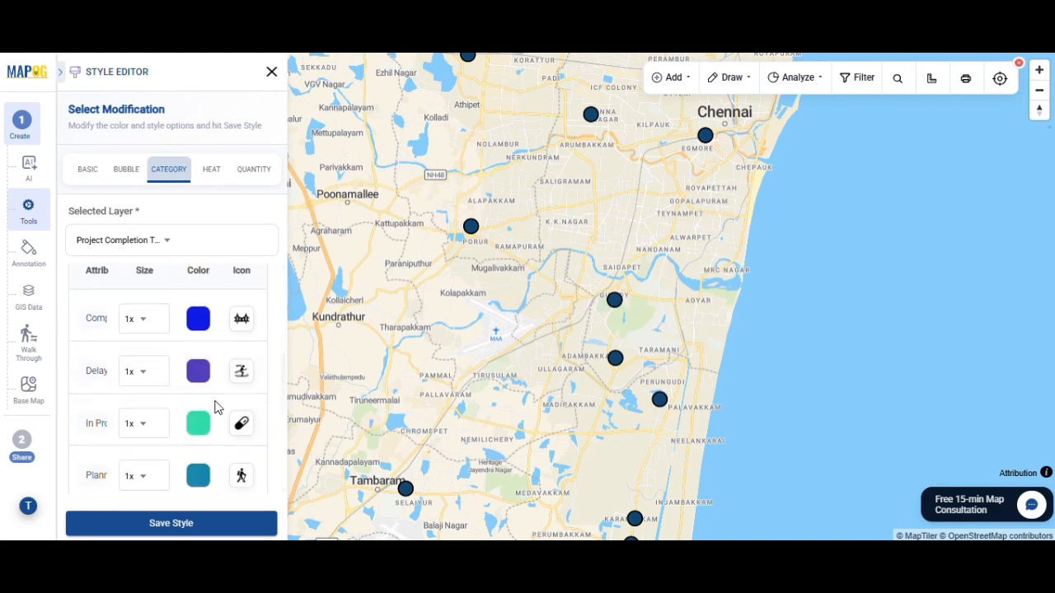
{"action": "left_click", "coordinate": [198, 302]}
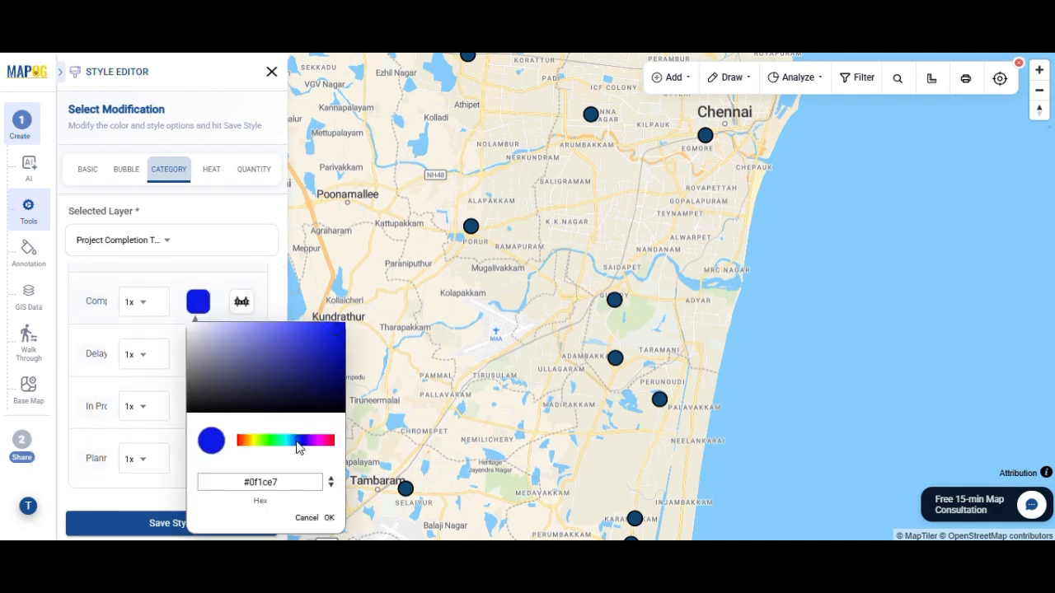
{"action": "left_click", "coordinate": [292, 348]}
{"action": "left_click", "coordinate": [247, 304]}
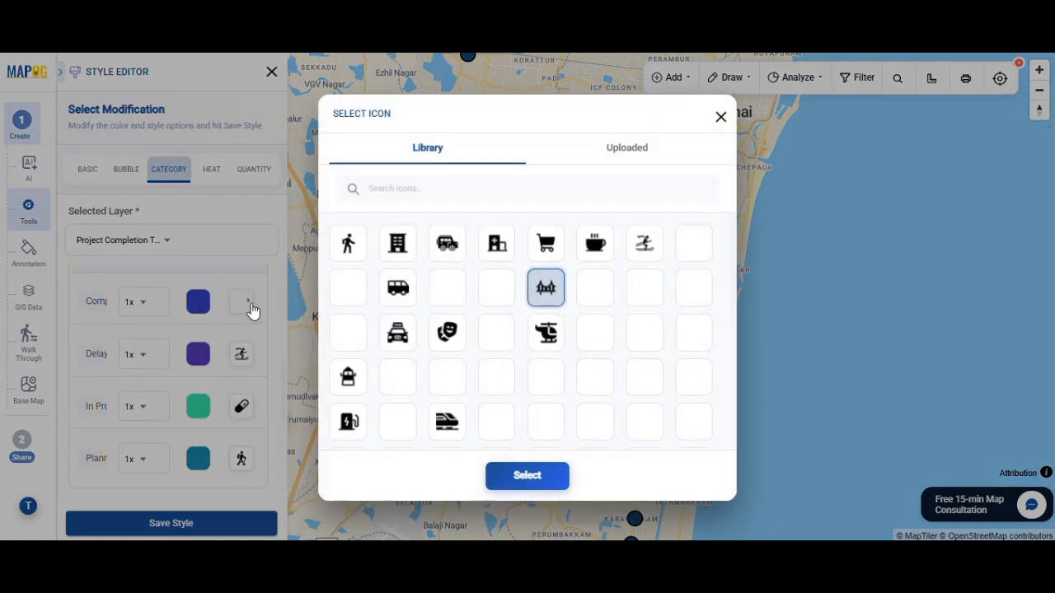
{"action": "left_click", "coordinate": [397, 246]}
{"action": "left_click", "coordinate": [525, 478]}
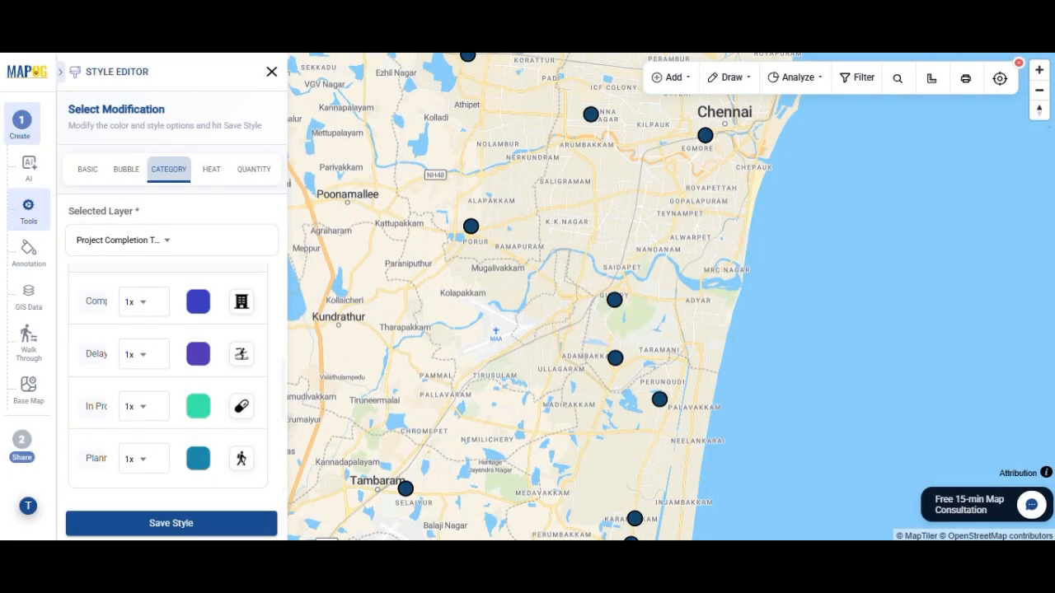
- Give Delayed, In Progress and Planned red, green and purple building icons, save the style and leave the style editor
{"action": "scroll", "coordinate": [220, 443], "scroll_direction": "down", "scroll_amount": 1}
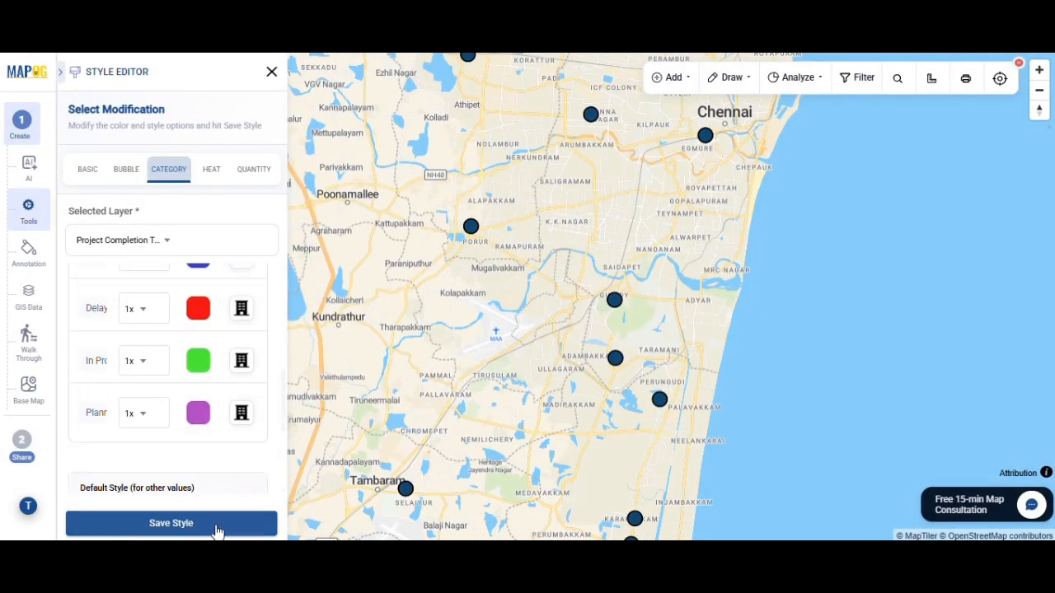
{"action": "left_click", "coordinate": [166, 531]}
{"action": "left_click", "coordinate": [619, 335]}
{"action": "scroll", "coordinate": [660, 325], "scroll_direction": "down", "scroll_amount": 1}
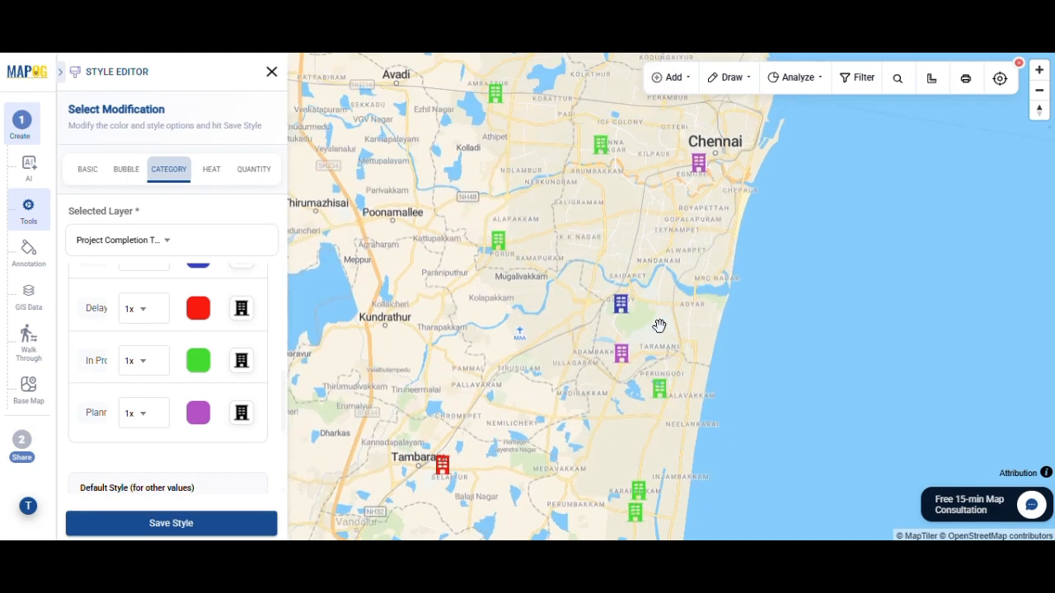
{"action": "left_click", "coordinate": [272, 74]}
- Group the Project Completion Tracker locations by the Priority attribute and look through the grouped list
{"action": "left_click", "coordinate": [238, 291]}
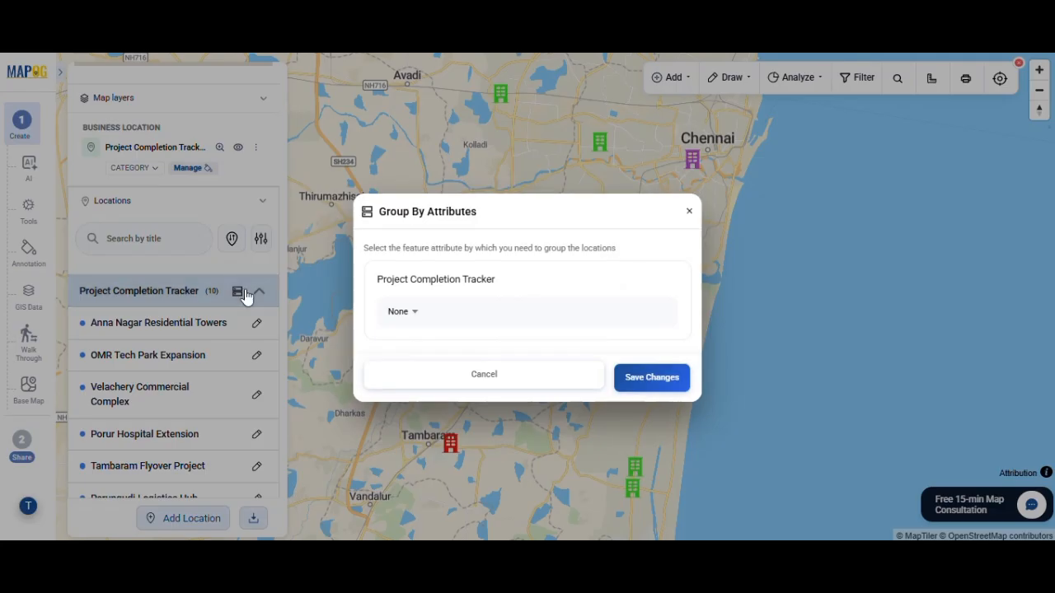
{"action": "left_click", "coordinate": [427, 317]}
{"action": "left_click", "coordinate": [424, 245]}
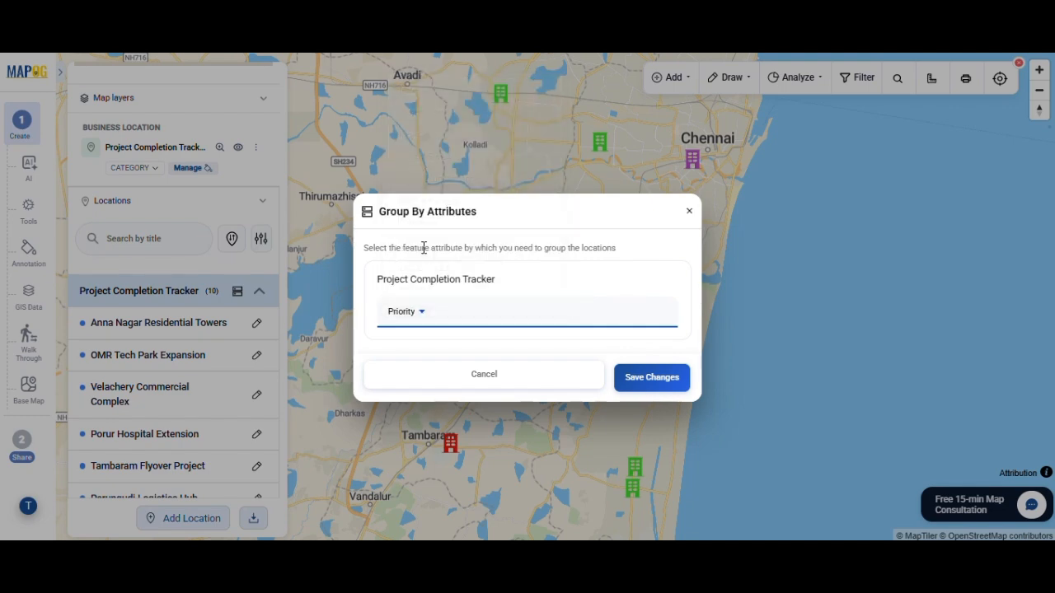
{"action": "left_click", "coordinate": [652, 376]}
{"action": "scroll", "coordinate": [253, 439], "scroll_direction": "down", "scroll_amount": 5}
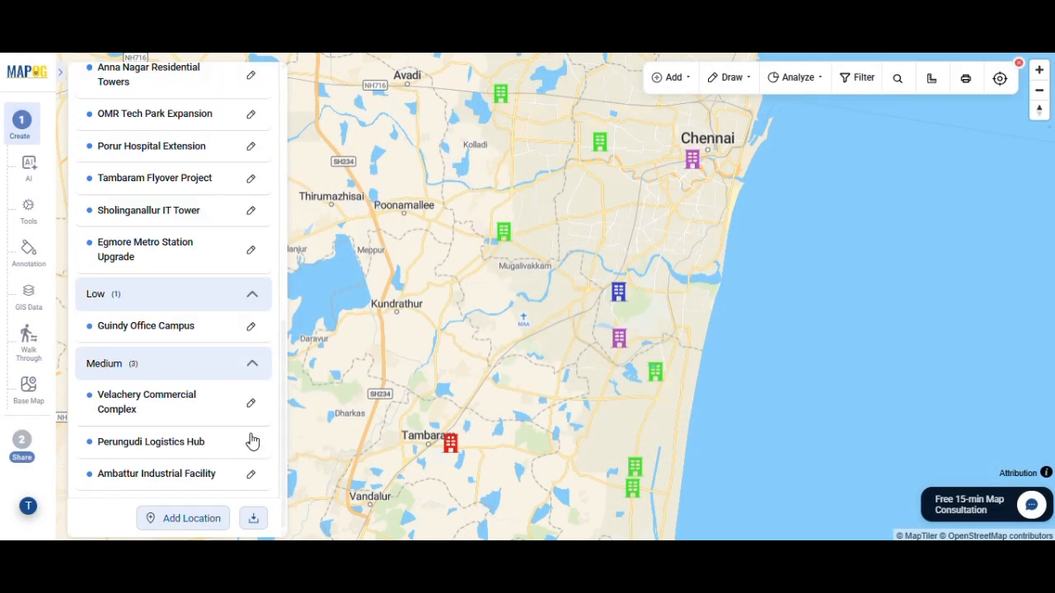
{"action": "scroll", "coordinate": [252, 440], "scroll_direction": "up", "scroll_amount": 10}
{"action": "scroll", "coordinate": [530, 313], "scroll_direction": "down", "scroll_amount": 2}
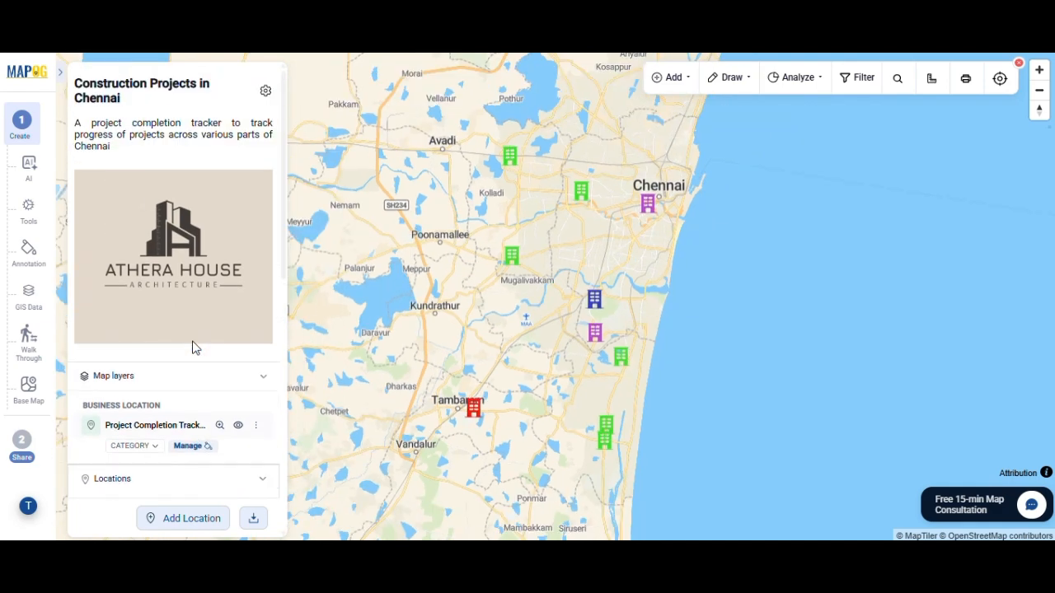
- Set the map type to Public for sharing and view the map's iframe embed code
{"action": "left_click", "coordinate": [23, 449]}
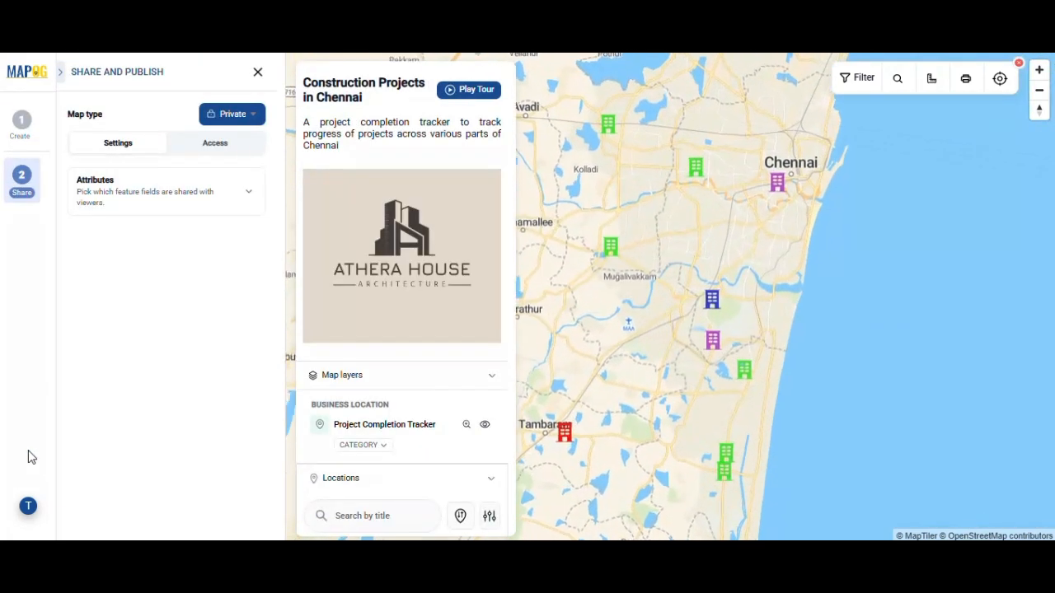
{"action": "left_click", "coordinate": [244, 120]}
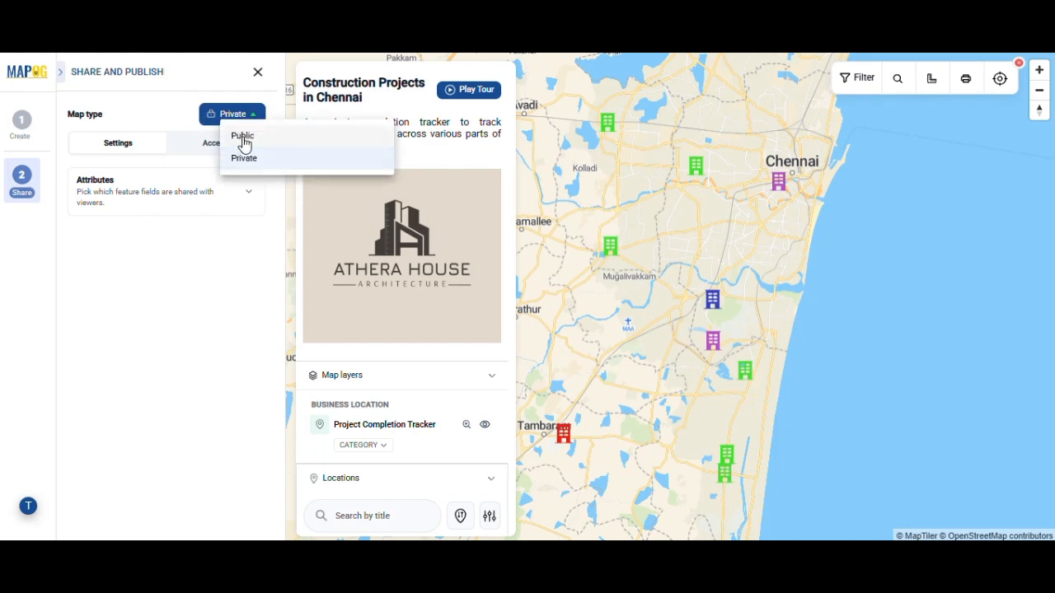
{"action": "left_click", "coordinate": [243, 136]}
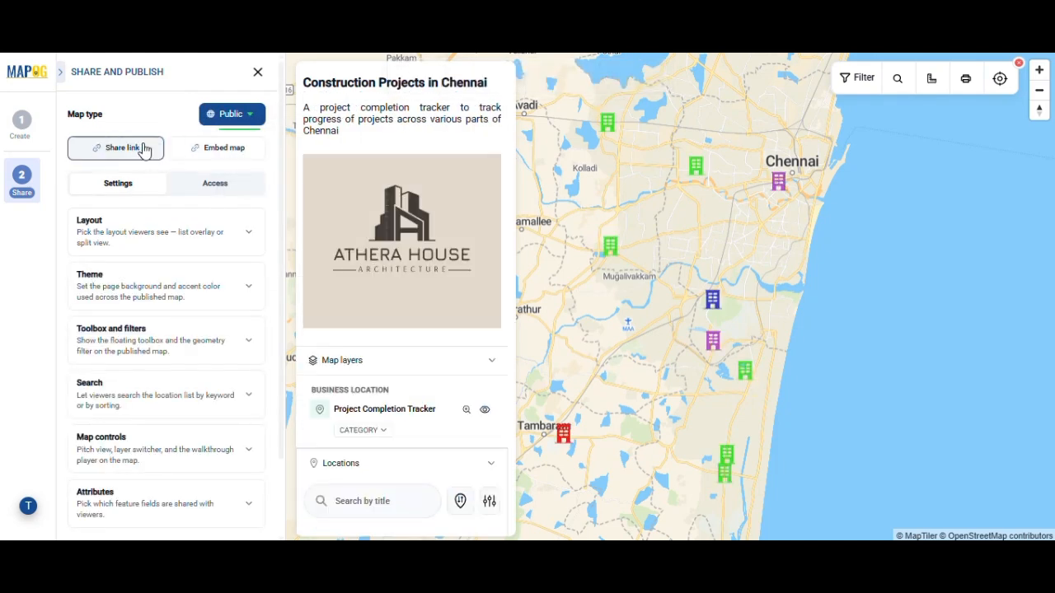
{"action": "left_click", "coordinate": [234, 154]}
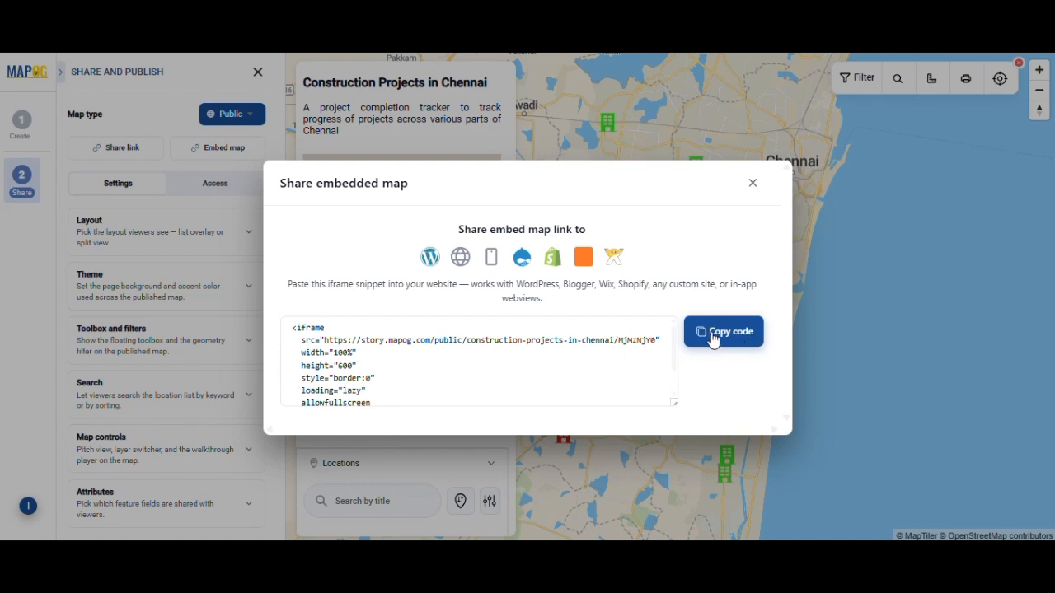
{"action": "left_click", "coordinate": [752, 184]}
- Open the form for giving a user access to this map
{"action": "left_click", "coordinate": [231, 183]}
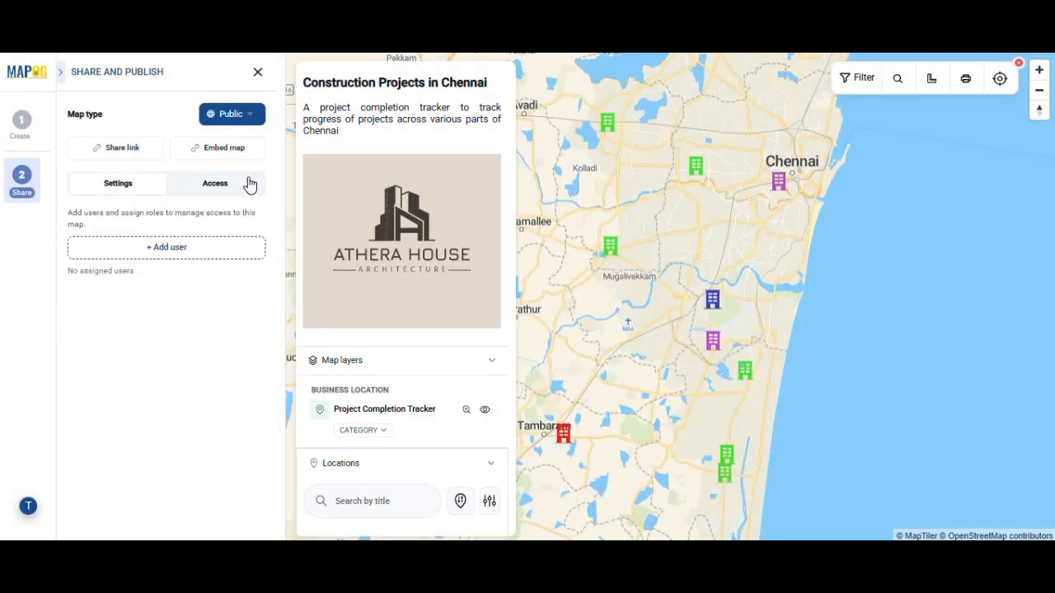
{"action": "left_click", "coordinate": [198, 248]}
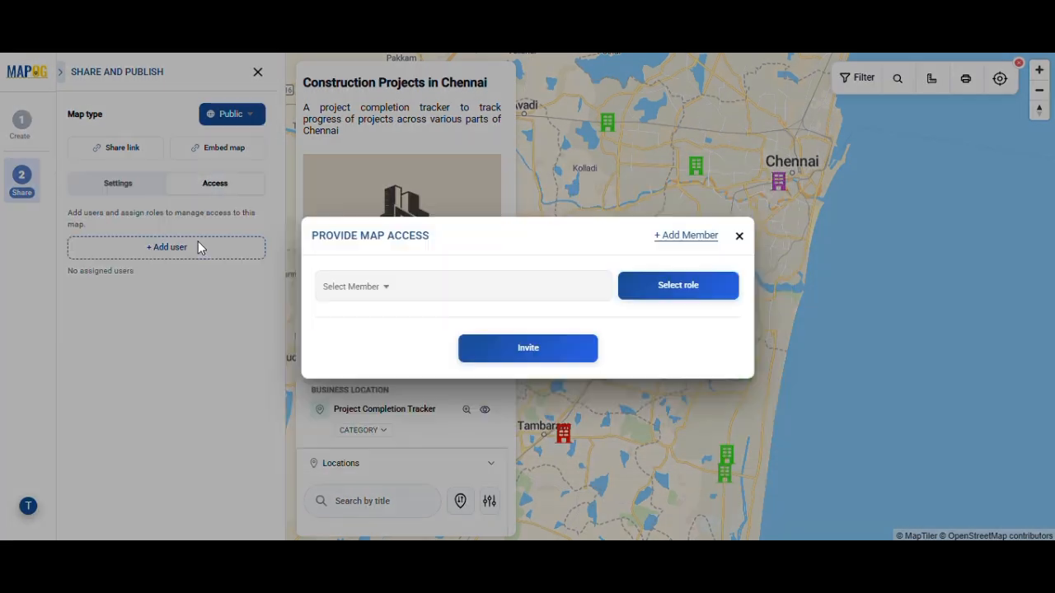
- Try to invite a new workspace member by entering the member's e-mail address and choosing a role
{"action": "left_click", "coordinate": [689, 236]}
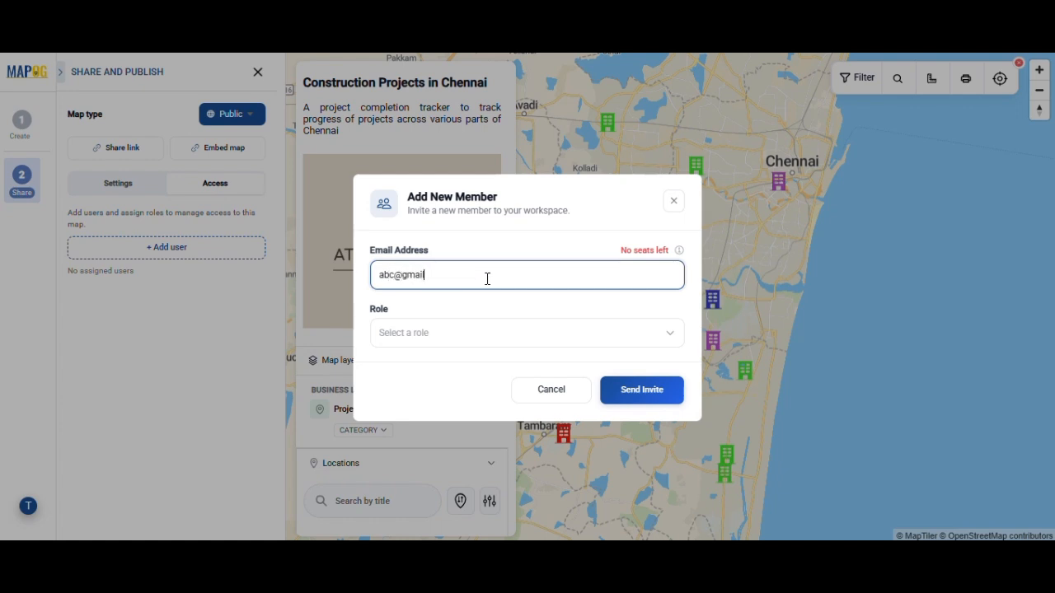
{"action": "left_click", "coordinate": [681, 343]}
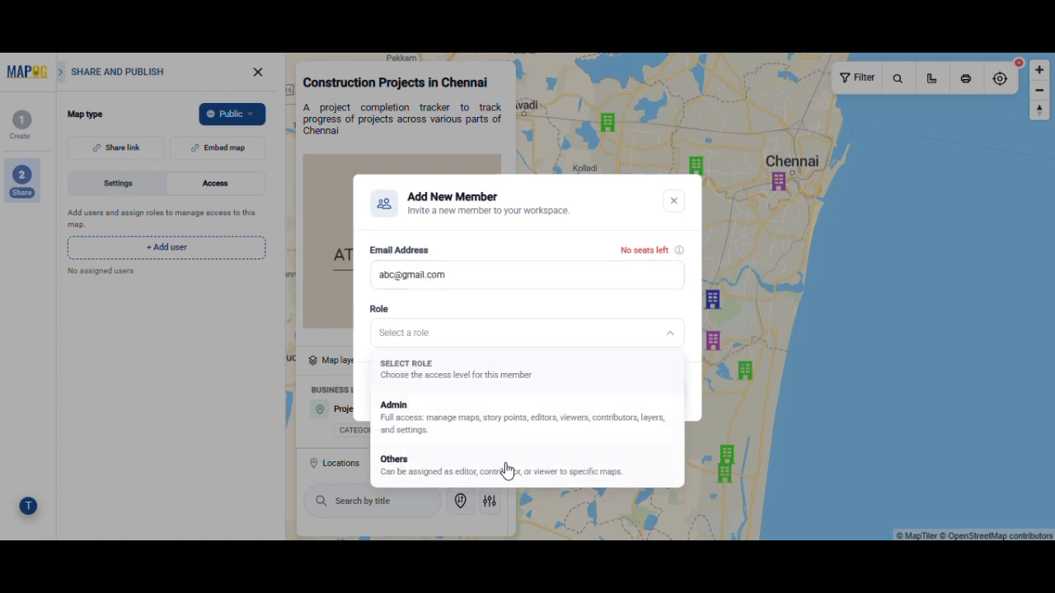
{"action": "left_click", "coordinate": [487, 416]}
{"action": "left_click", "coordinate": [671, 396]}
{"action": "left_click", "coordinate": [563, 398]}
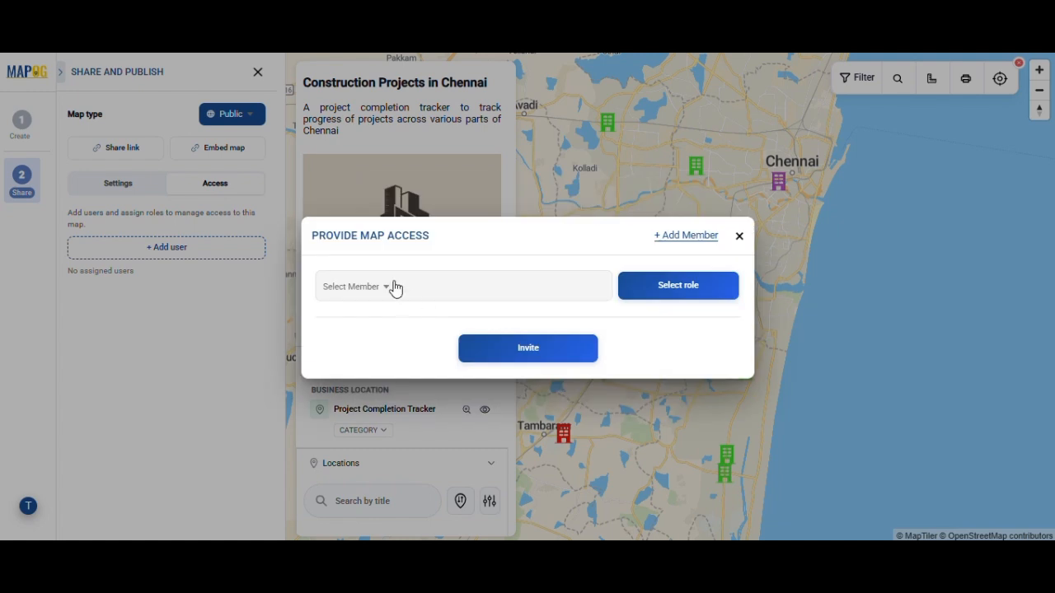
- Select five existing workspace members, the third to seventh in the member list, for access to this map
{"action": "left_click", "coordinate": [395, 288]}
{"action": "left_click", "coordinate": [340, 352]}
{"action": "left_click", "coordinate": [339, 375]}
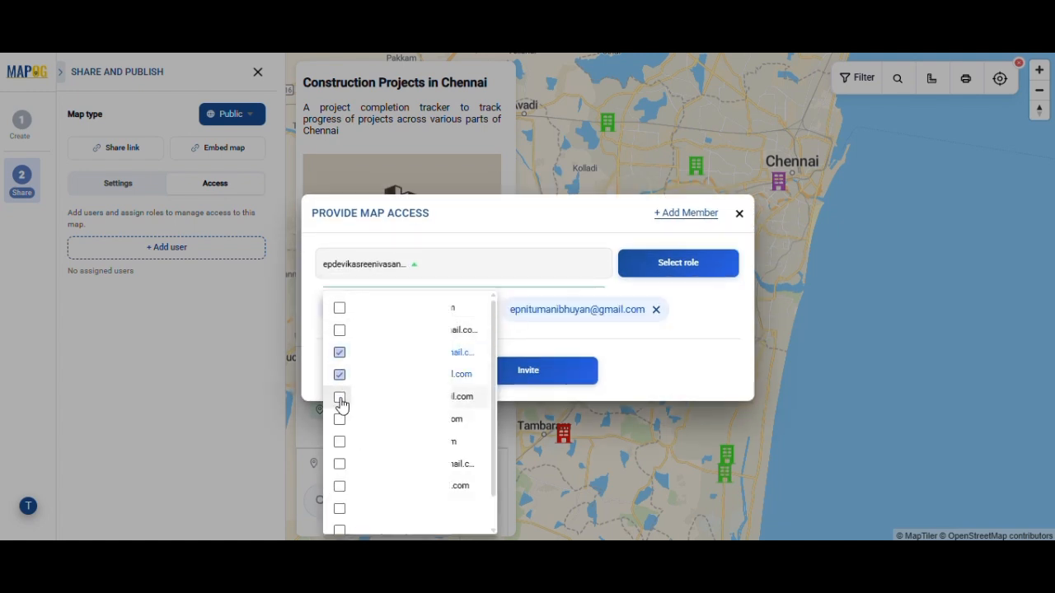
{"action": "left_click", "coordinate": [340, 396]}
{"action": "left_click", "coordinate": [340, 419]}
{"action": "left_click", "coordinate": [340, 442]}
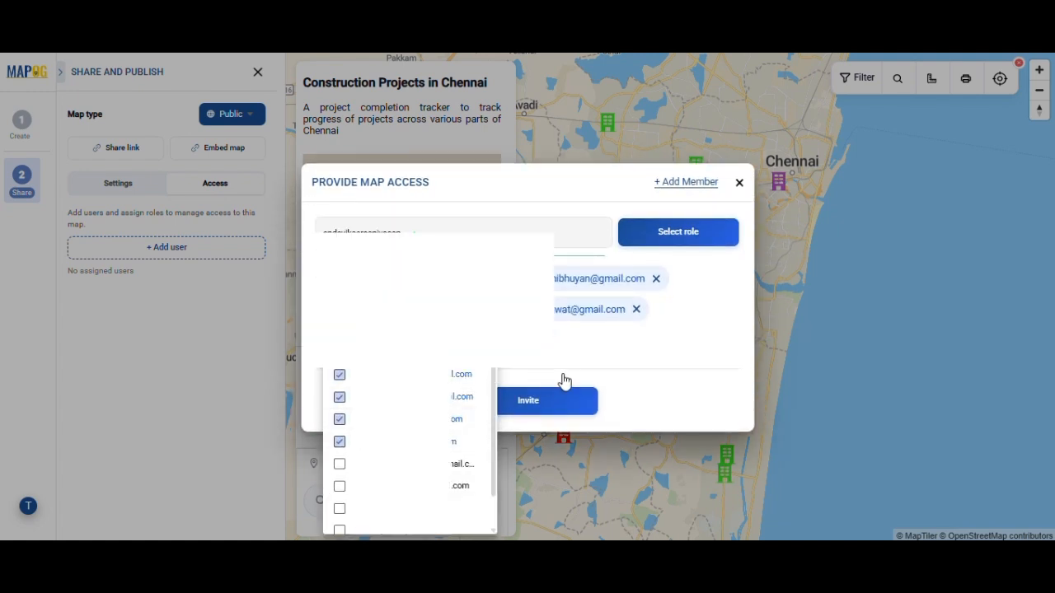
- Assign the Viewer role to the chosen members, send the map access invitations and dismiss the confirmation
{"action": "left_click", "coordinate": [709, 229]}
{"action": "left_click", "coordinate": [701, 346]}
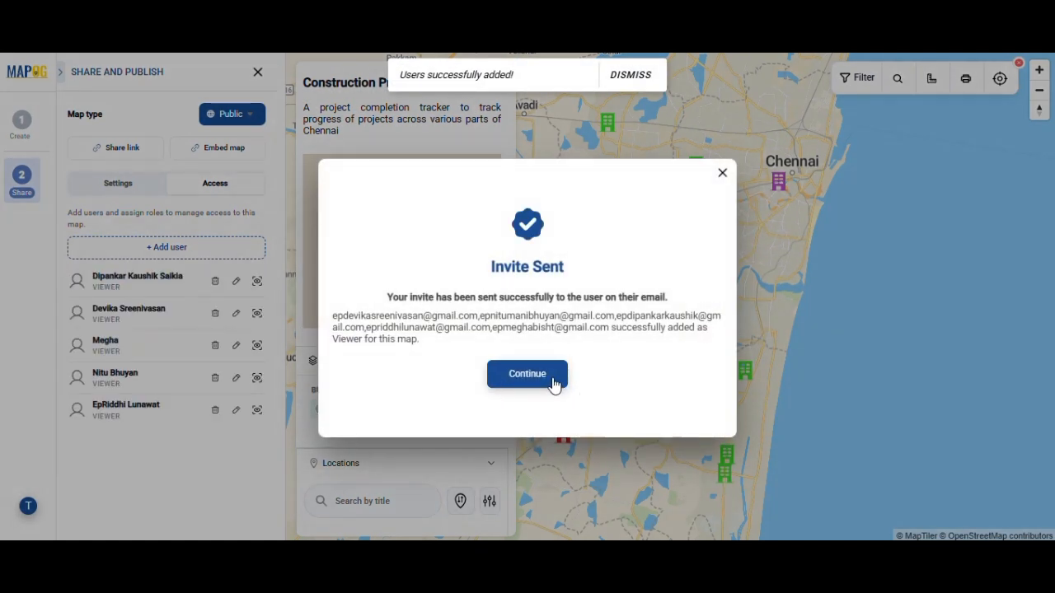
{"action": "left_click", "coordinate": [538, 377]}
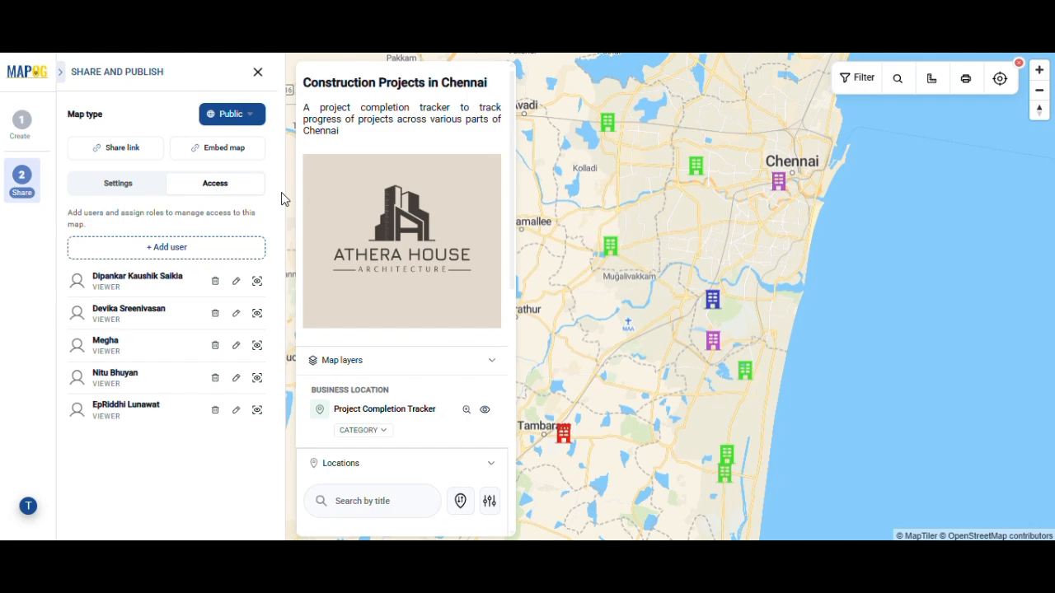
- Return to the map's Create stage and view the details of Anna Nagar Residential Towers and OMR Tech Park Expansion under High priority
{"action": "left_click", "coordinate": [21, 127]}
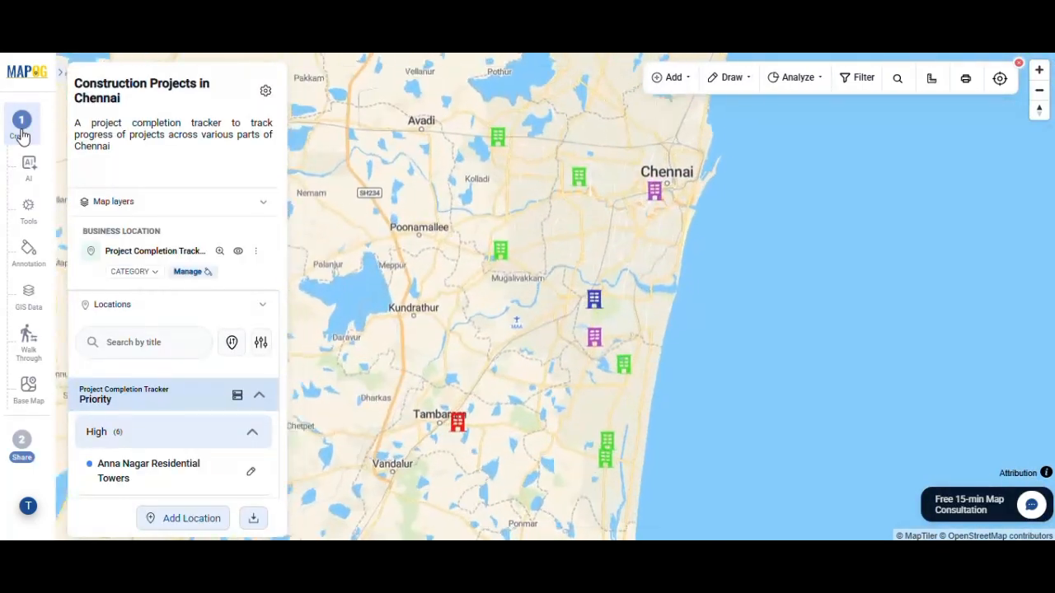
{"action": "scroll", "coordinate": [177, 363], "scroll_direction": "down", "scroll_amount": 3}
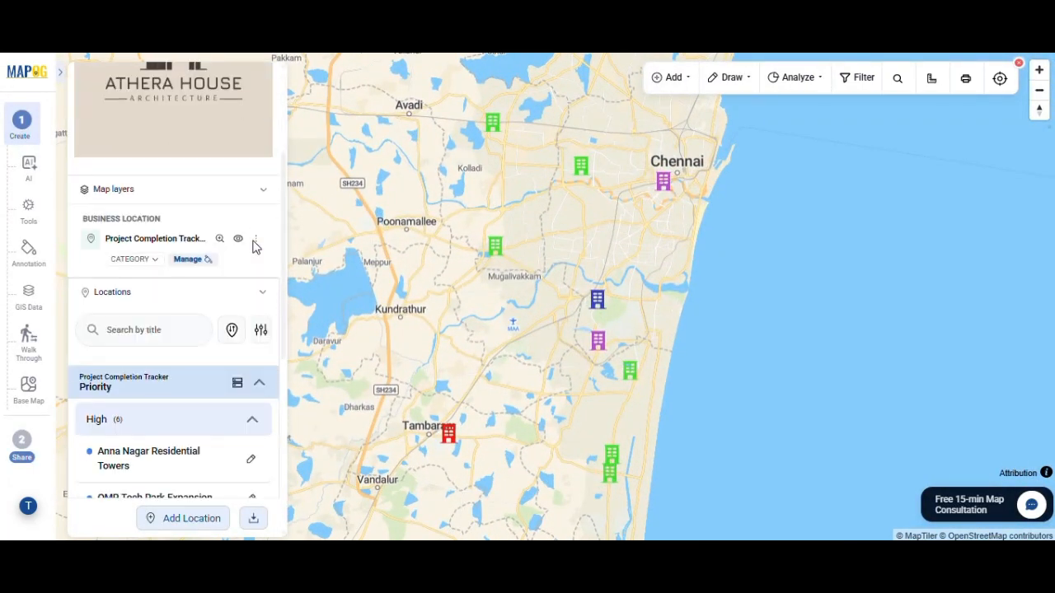
{"action": "left_click", "coordinate": [177, 363]}
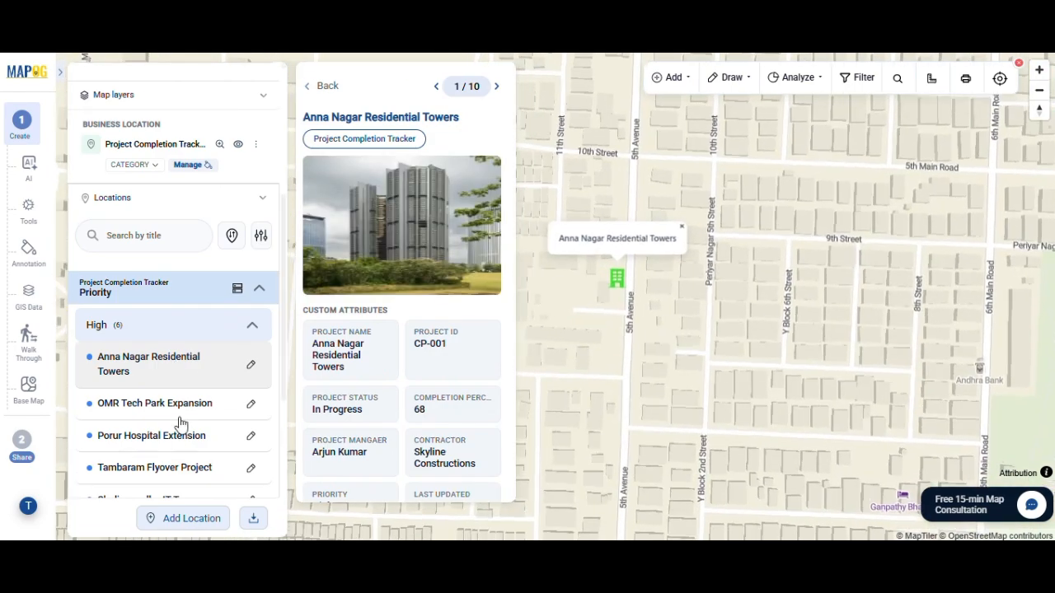
{"action": "left_click", "coordinate": [180, 405]}
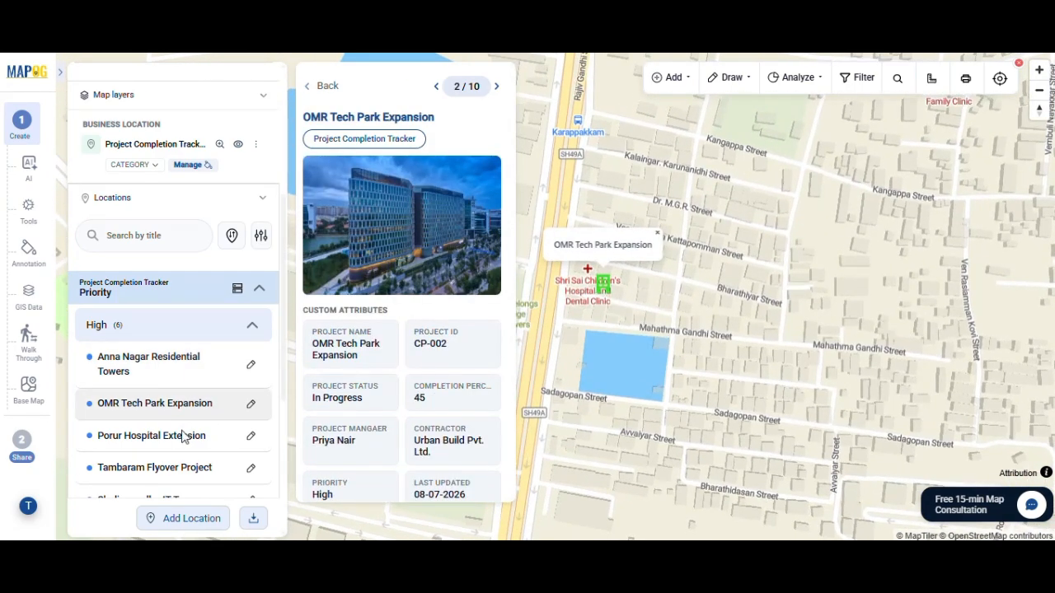